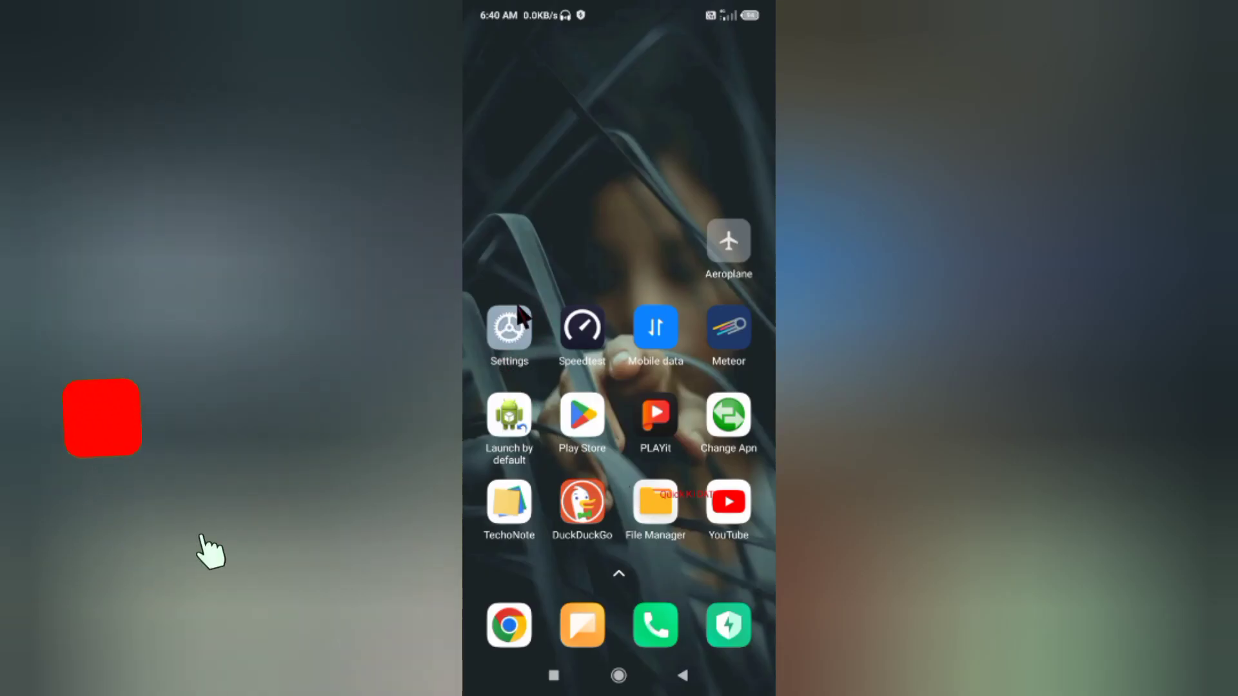
Step: From Settings, reach the Access point names list under the Jio 4G Prime SIM
{"action": "left_click", "coordinate": [510, 334]}
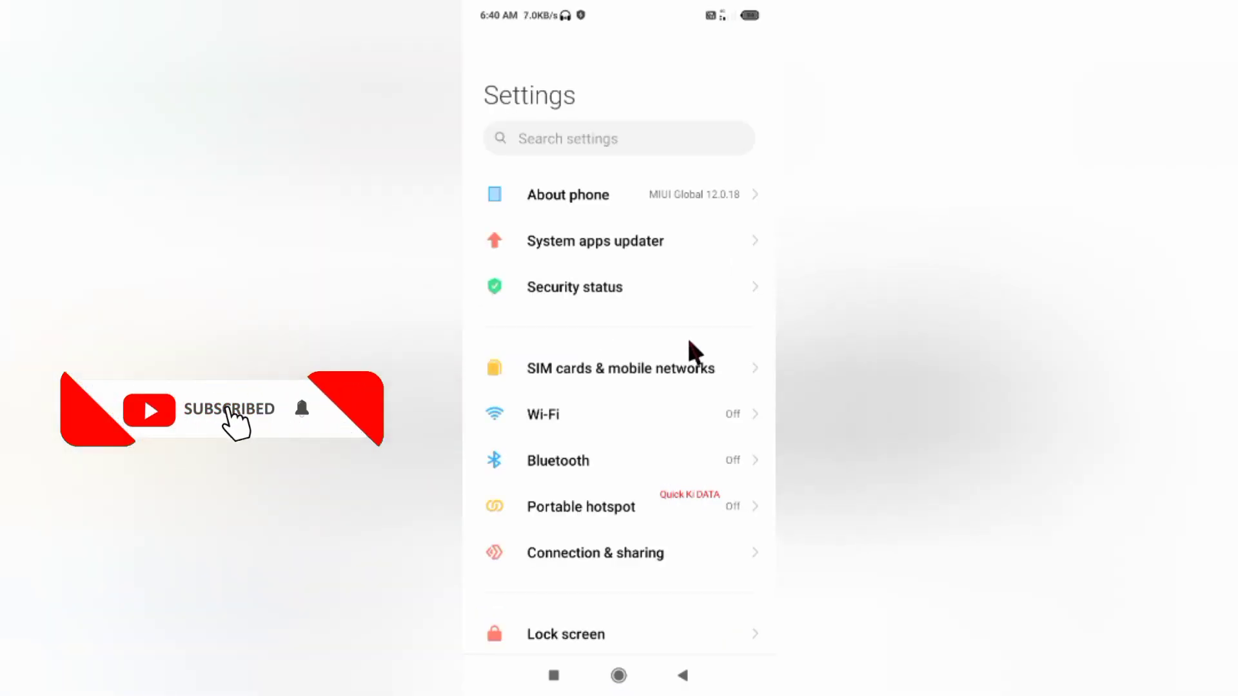
{"action": "left_click", "coordinate": [635, 384]}
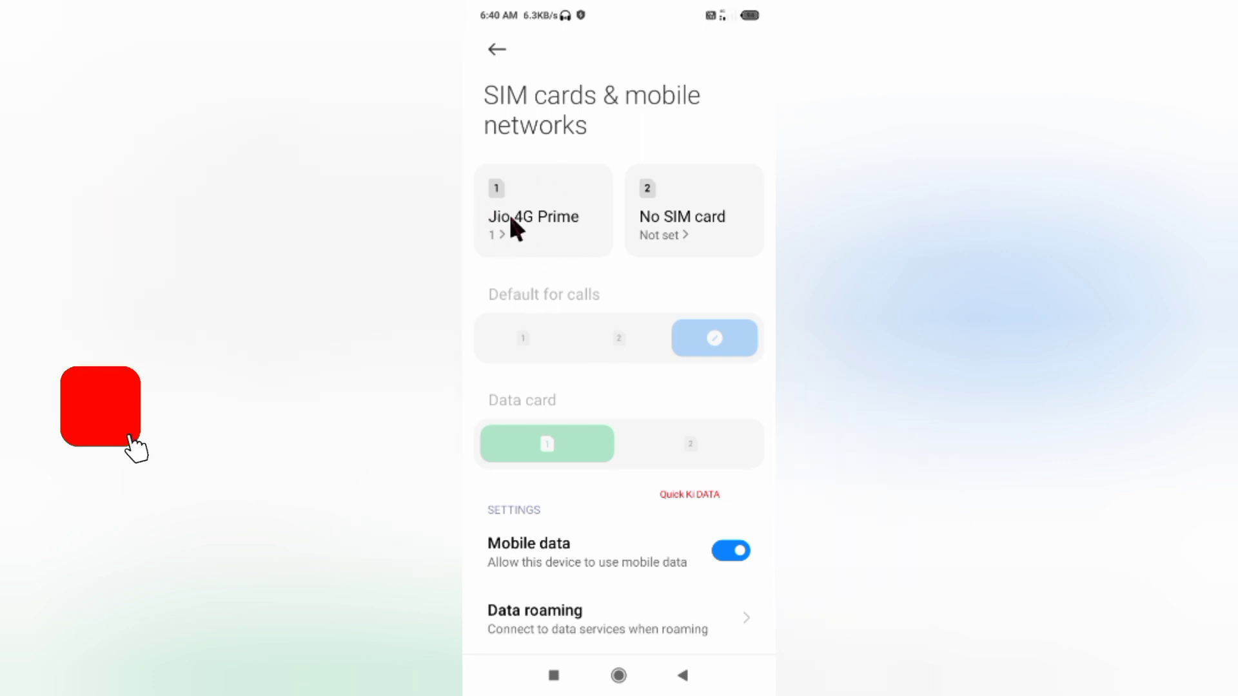
{"action": "left_click", "coordinate": [550, 227]}
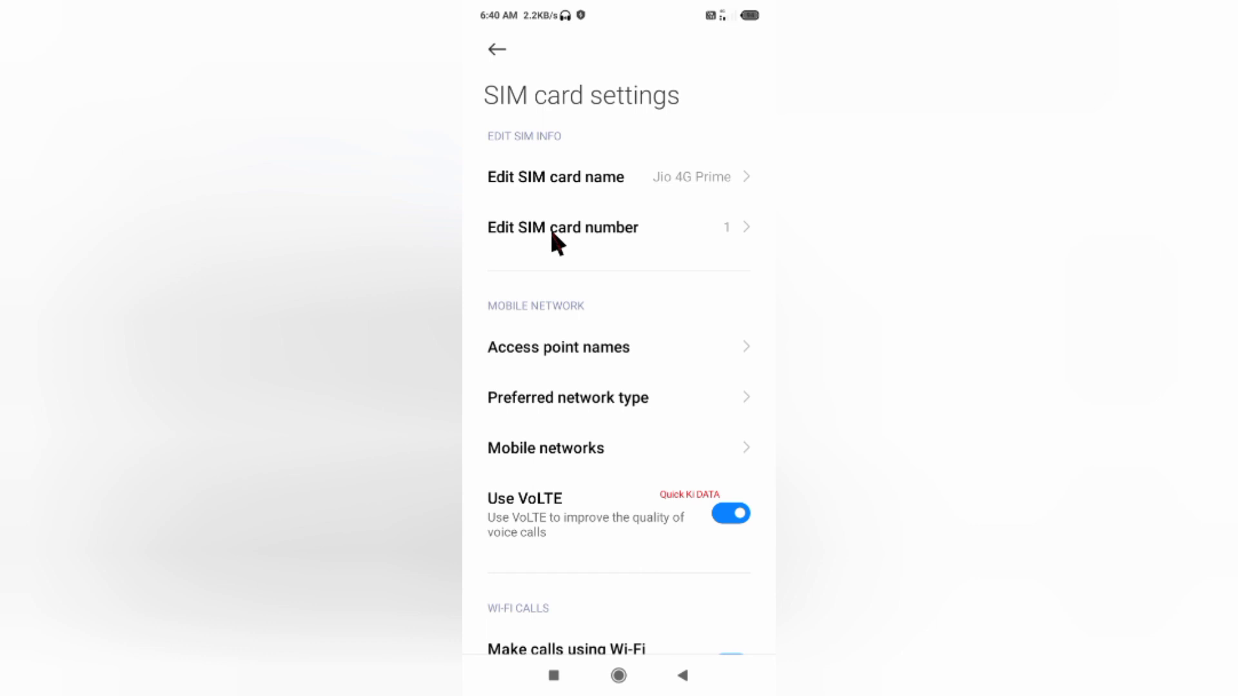
{"action": "left_click", "coordinate": [560, 353]}
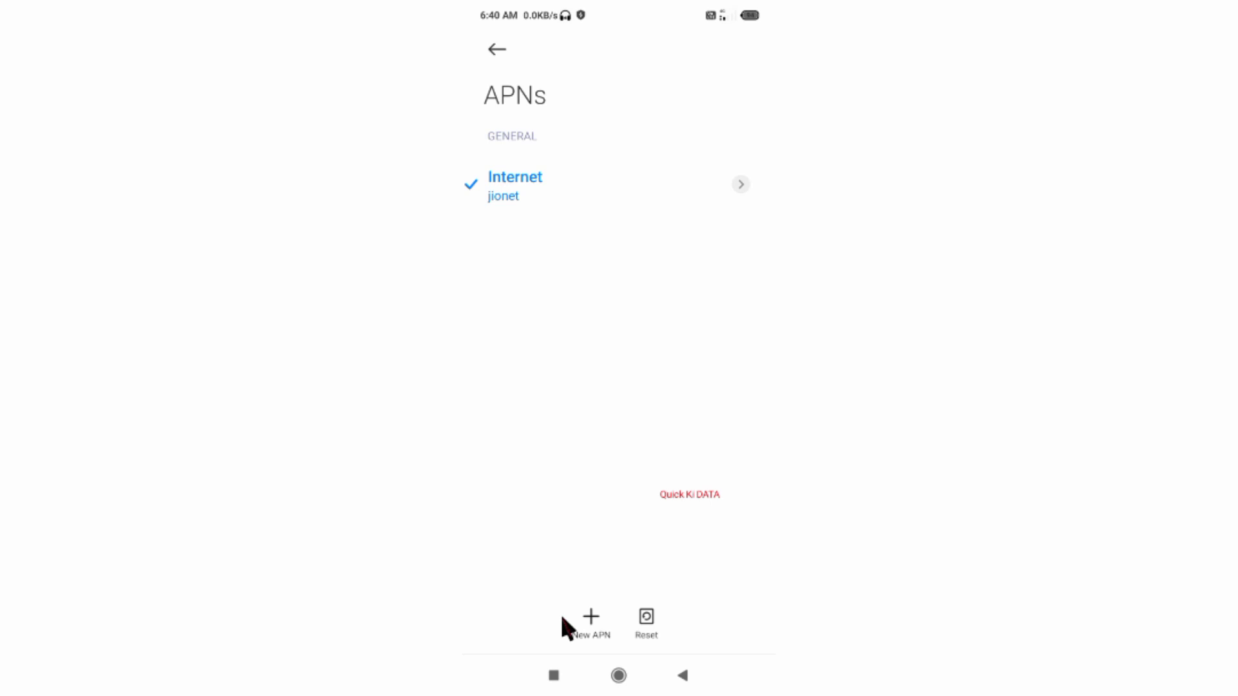
Step: Add a new APN and name it 'Speed Bot Bsnl'
{"action": "left_click", "coordinate": [592, 618]}
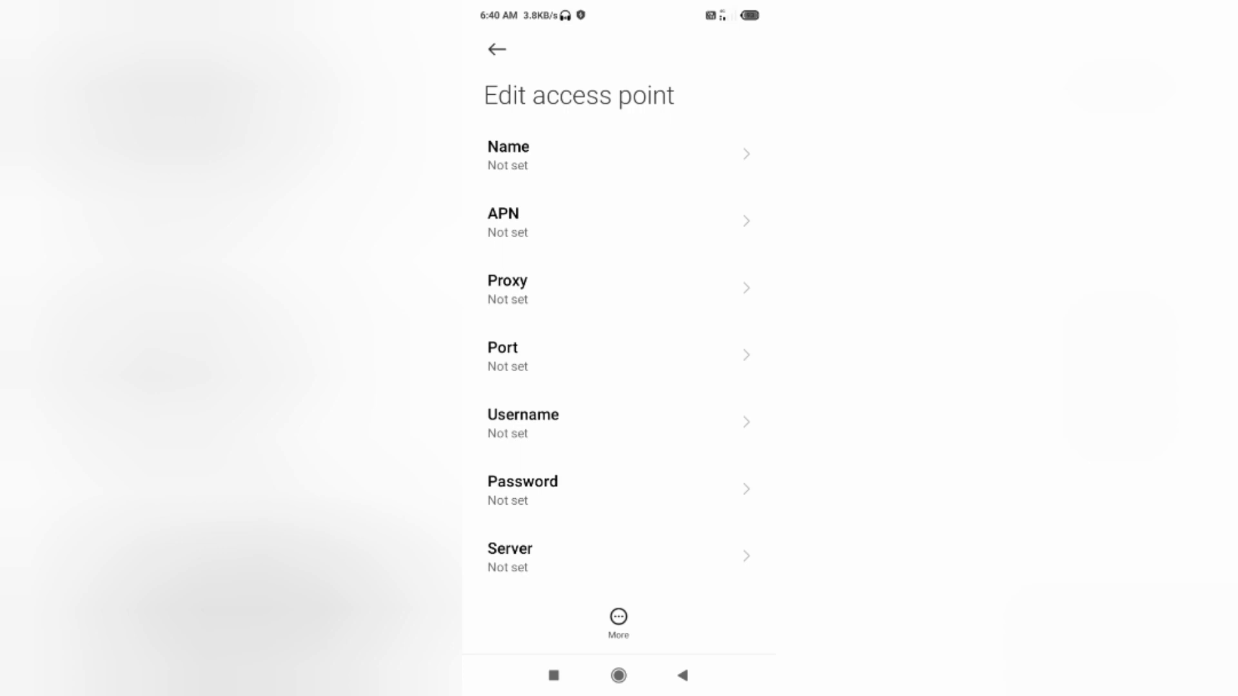
{"action": "left_click", "coordinate": [619, 155]}
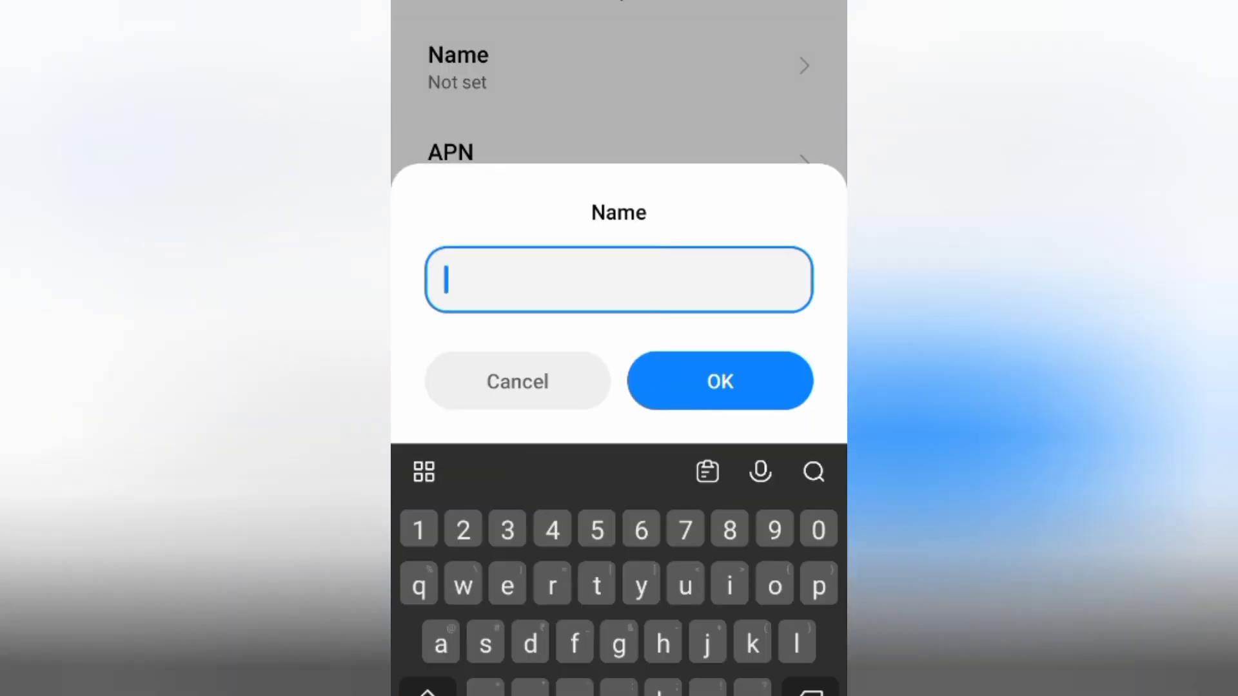
{"action": "type", "text": "Speed"}
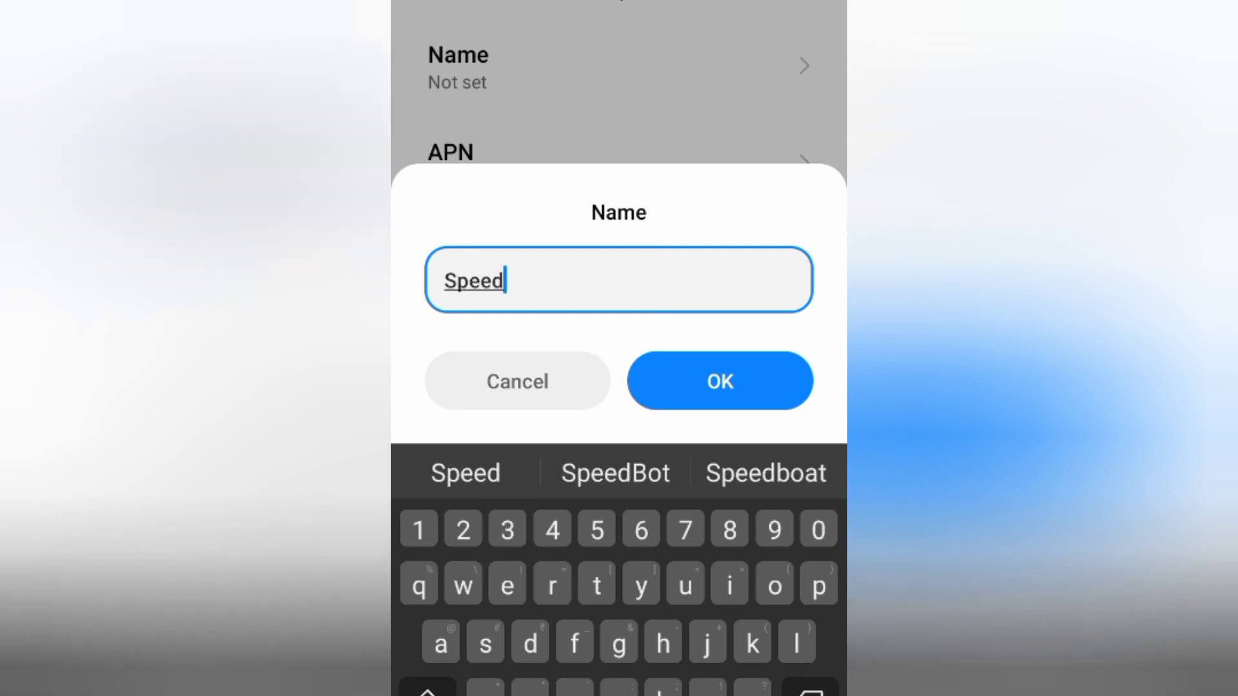
{"action": "type", "text": " Bot "}
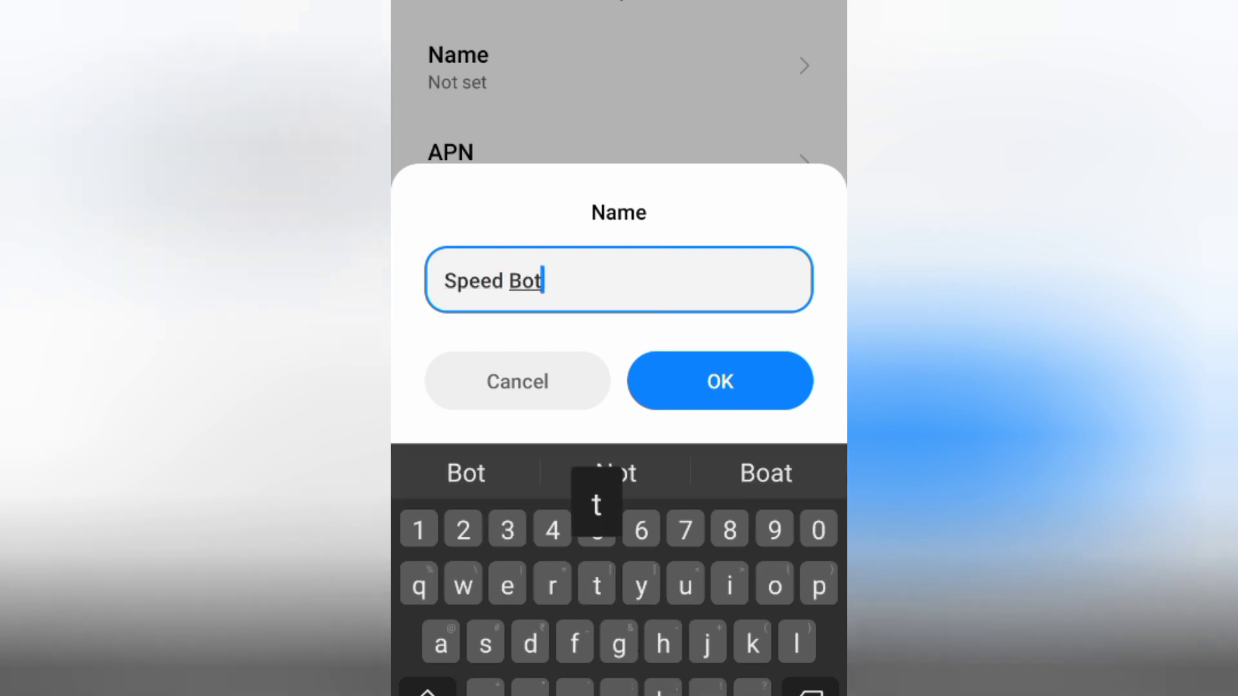
{"action": "type", "text": "Bsn"}
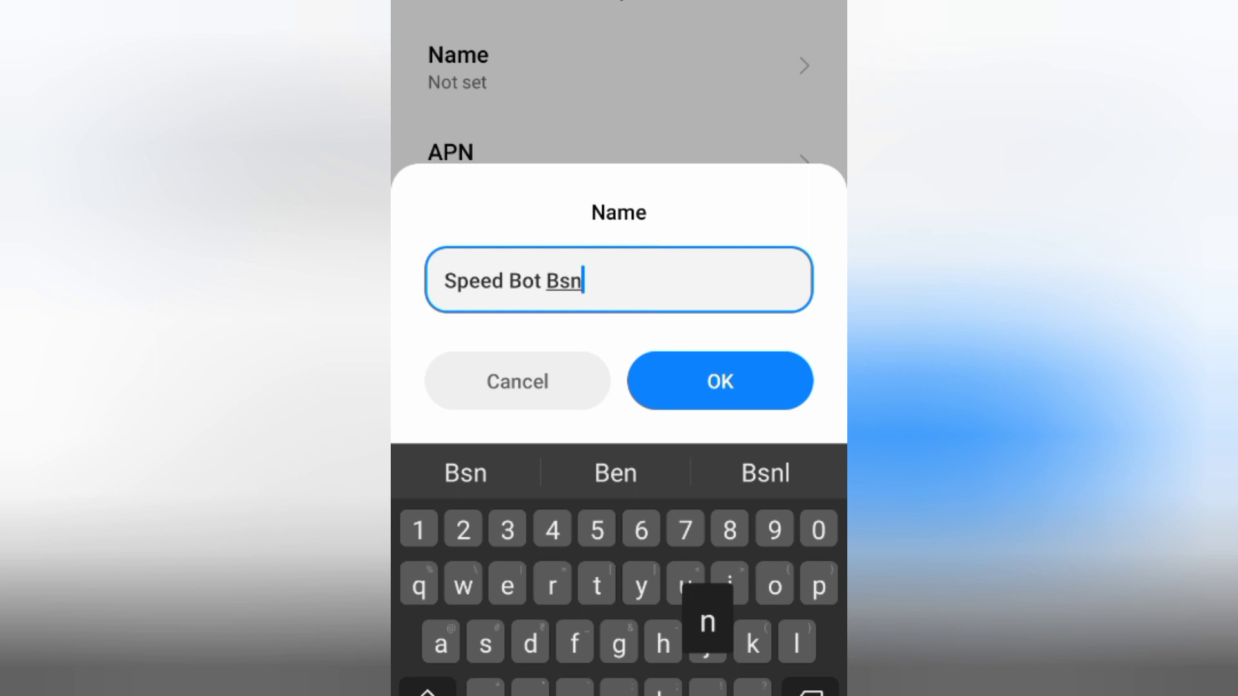
{"action": "type", "text": "l"}
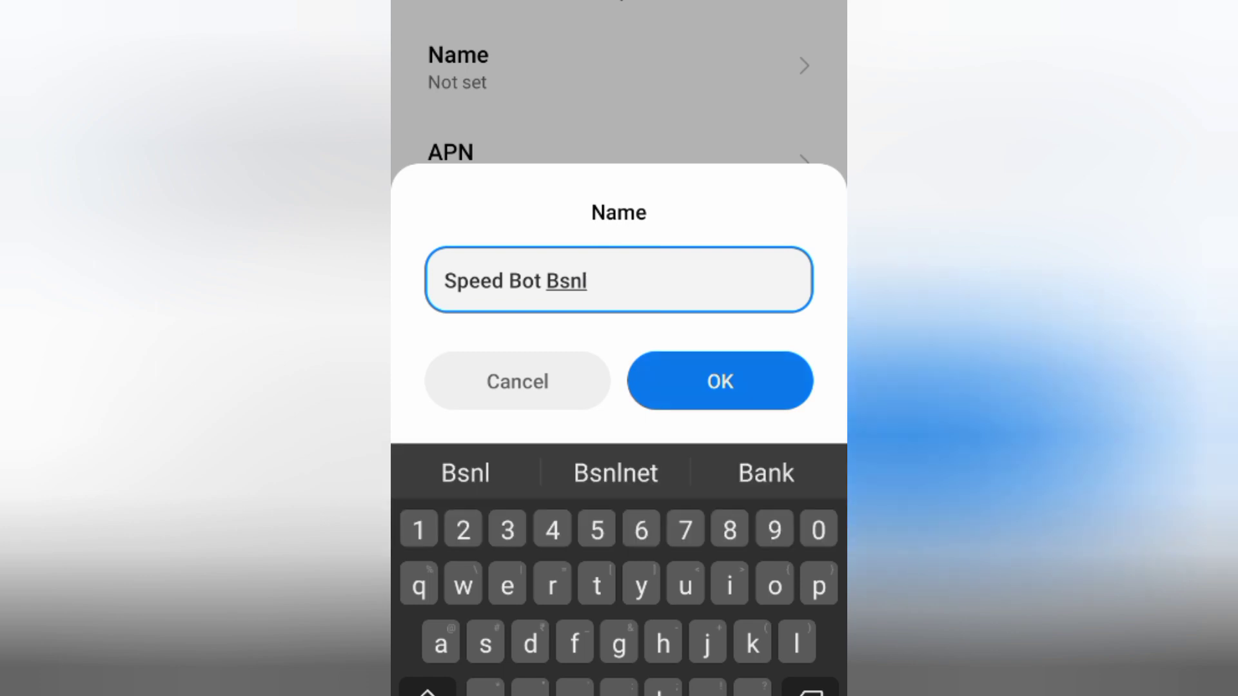
{"action": "left_click", "coordinate": [720, 381]}
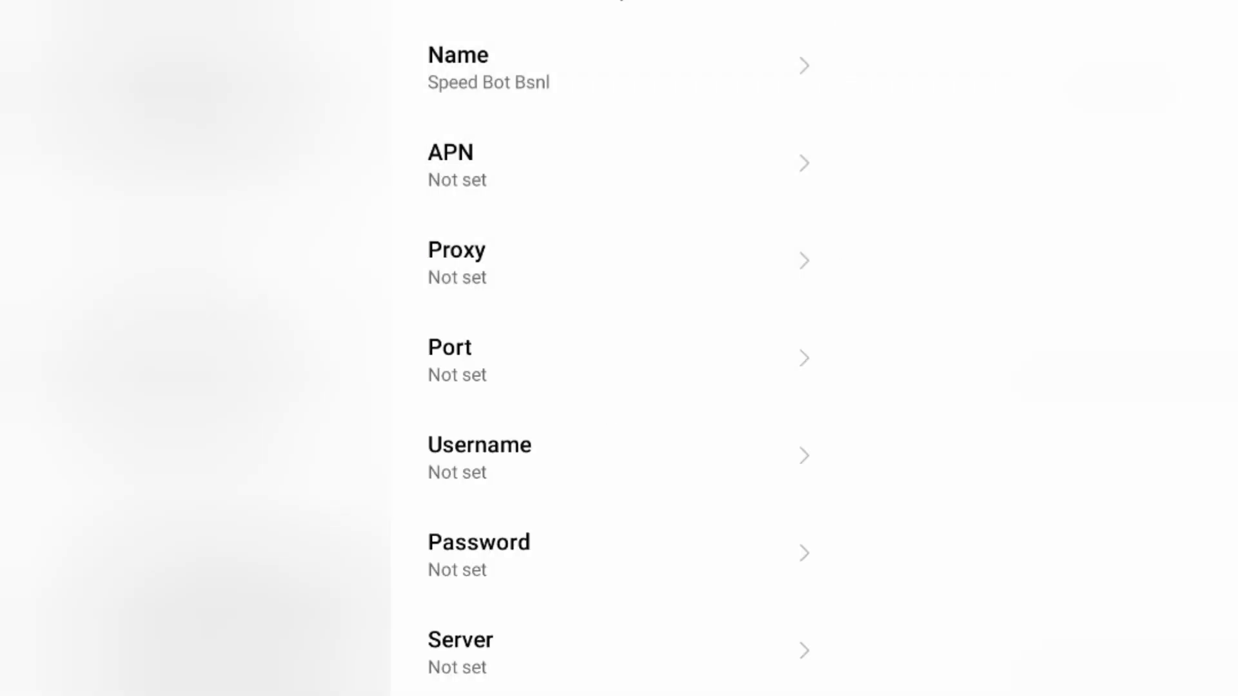
Step: Enter 'bsnlnet' as the access point's APN value
{"action": "left_click", "coordinate": [619, 164]}
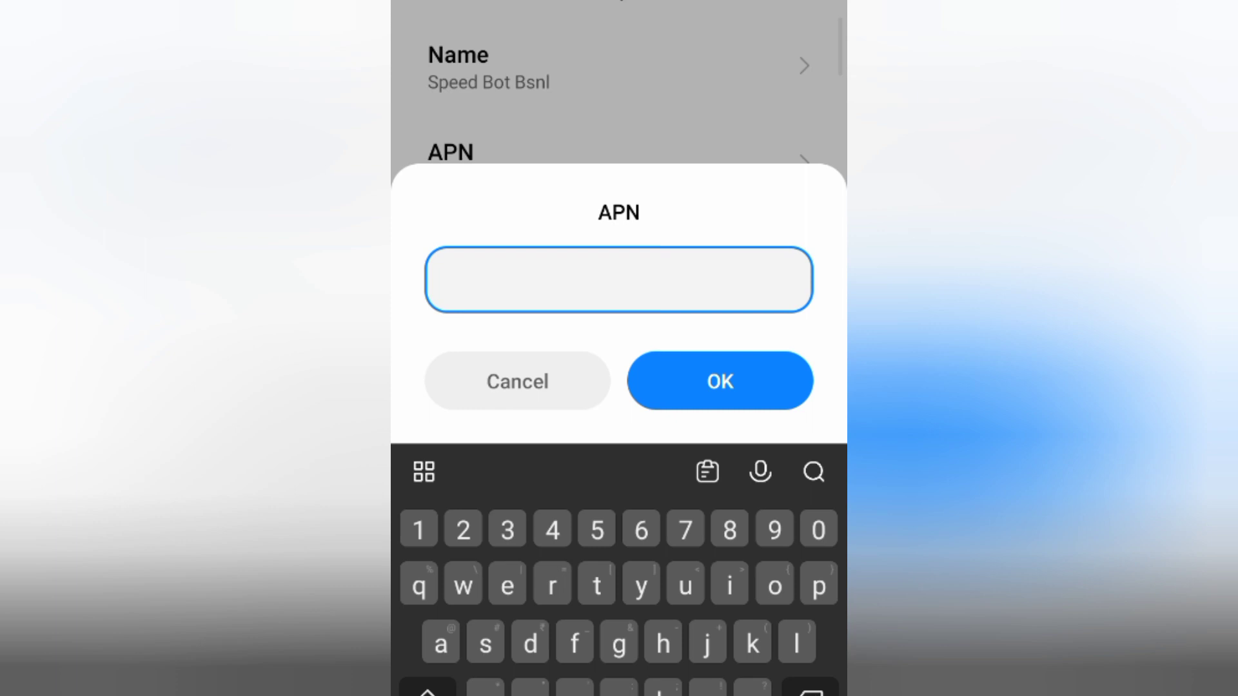
{"action": "type", "text": "bs"}
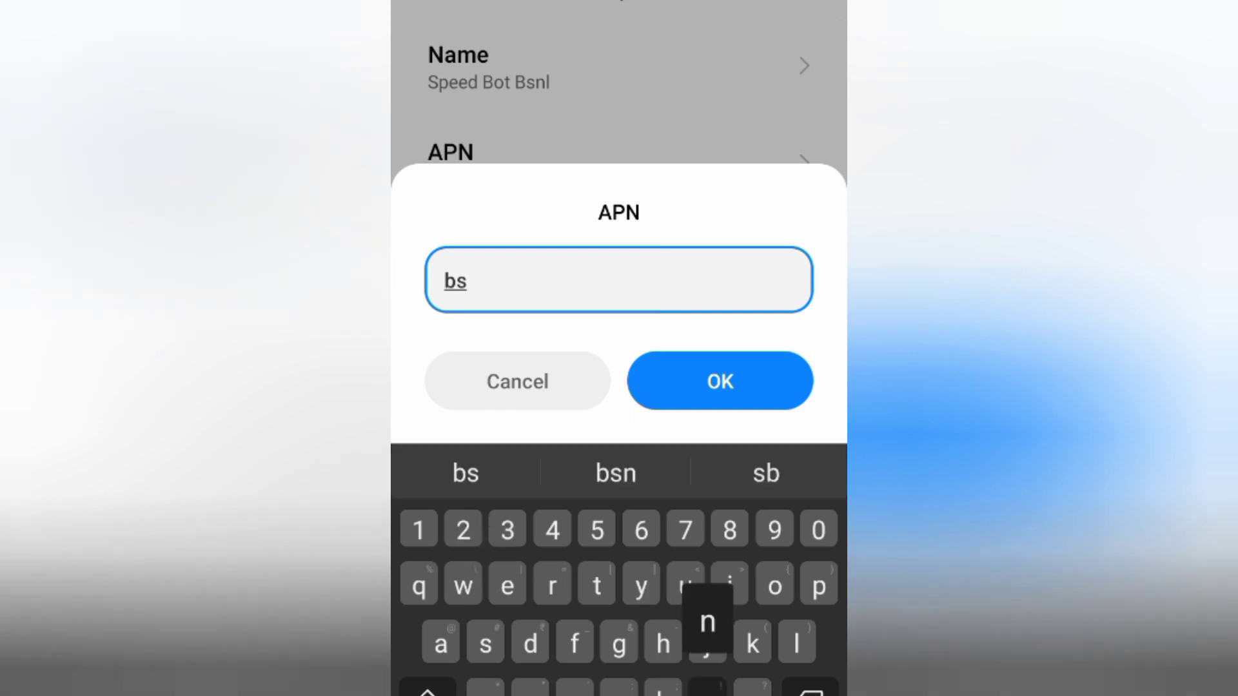
{"action": "type", "text": "nlnet"}
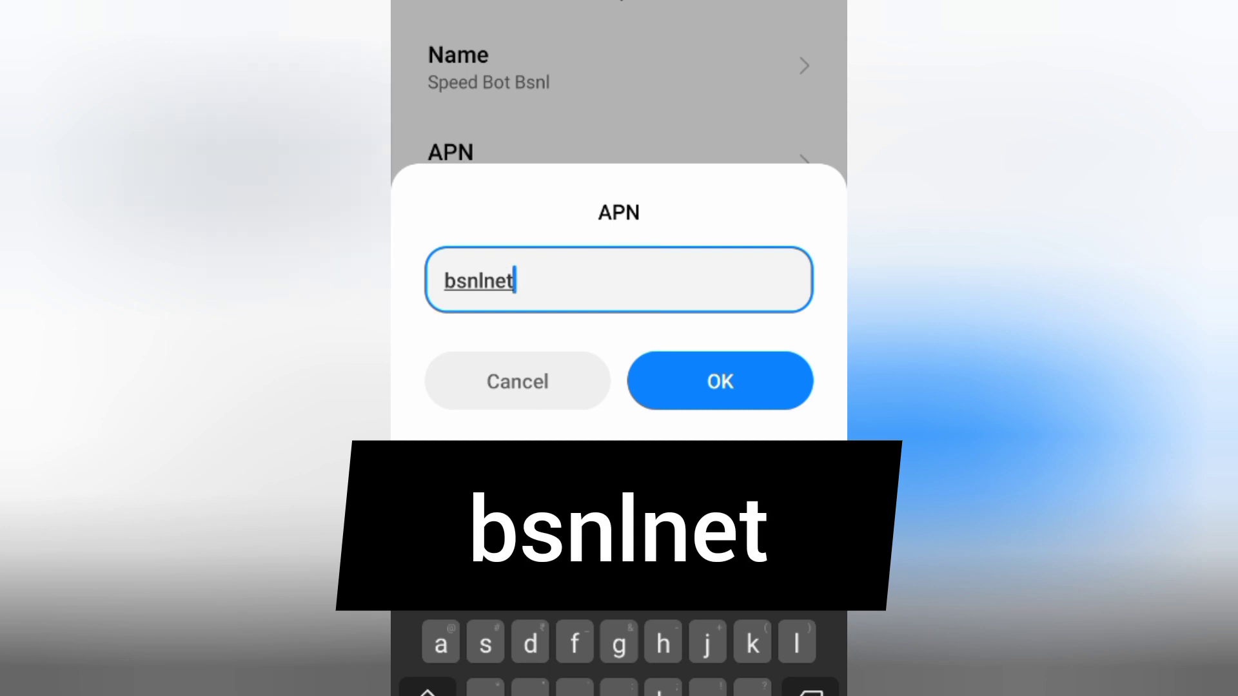
{"action": "left_click", "coordinate": [721, 381]}
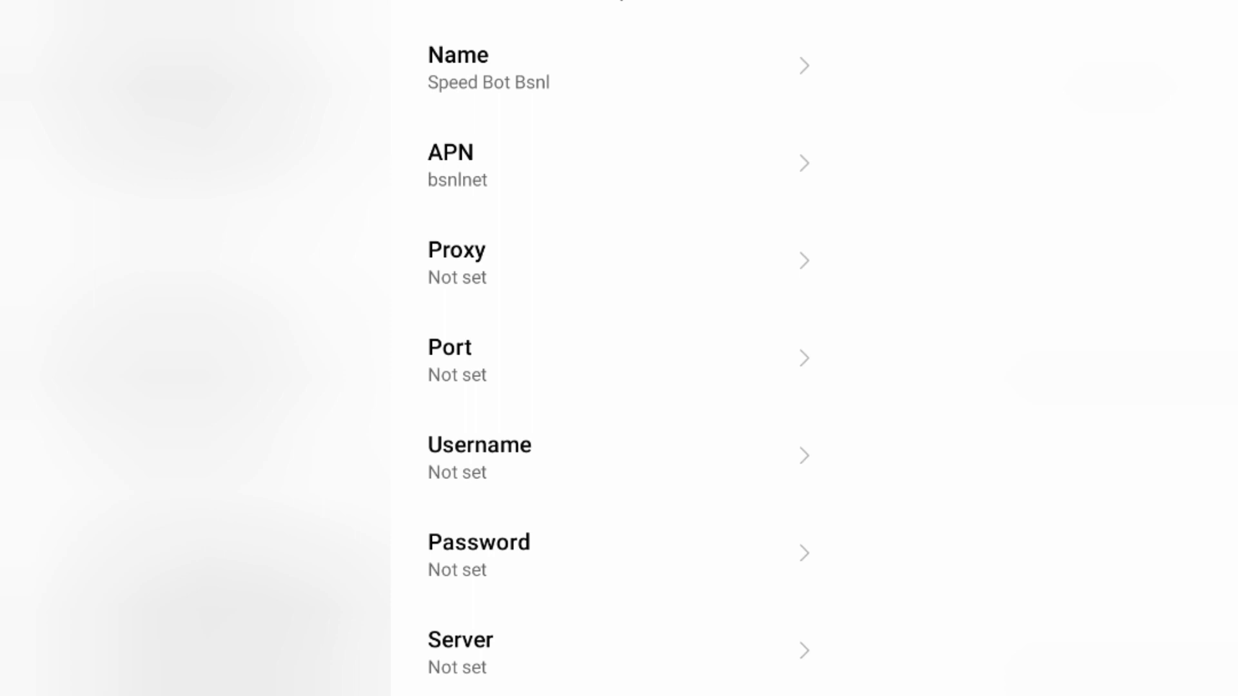
Step: Enter 'sb.bsnl@4g' as the access point's username
{"action": "left_click", "coordinate": [620, 456]}
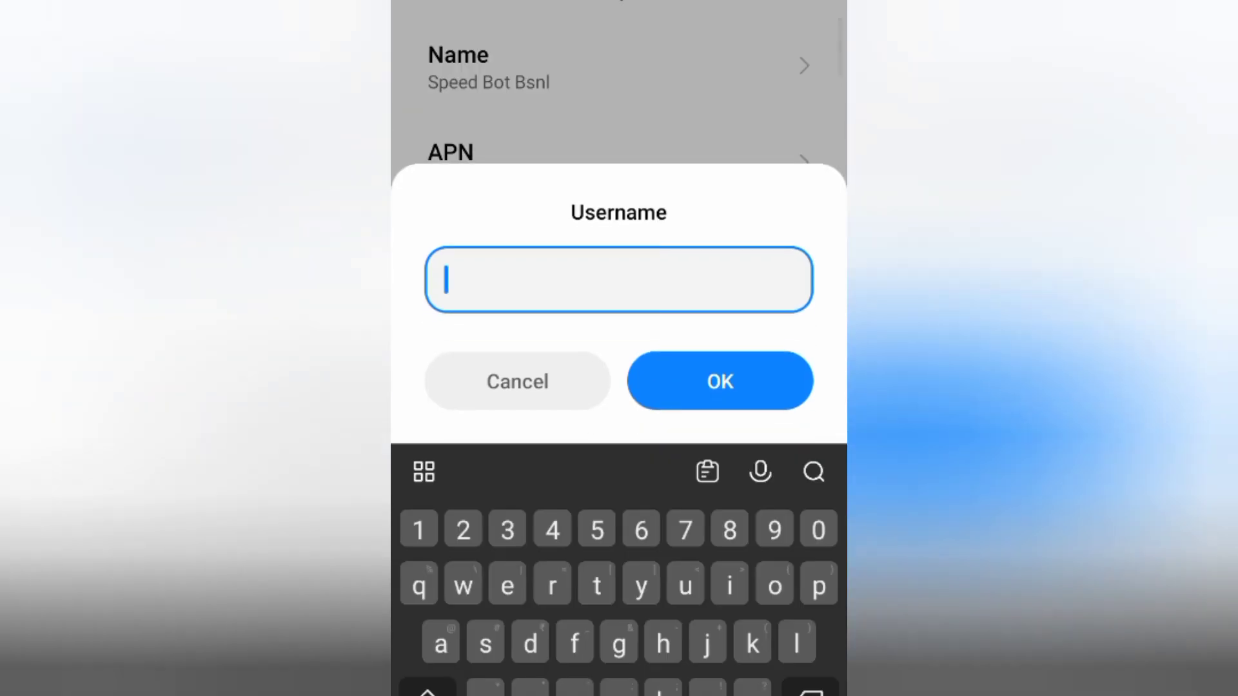
{"action": "type", "text": "sb"}
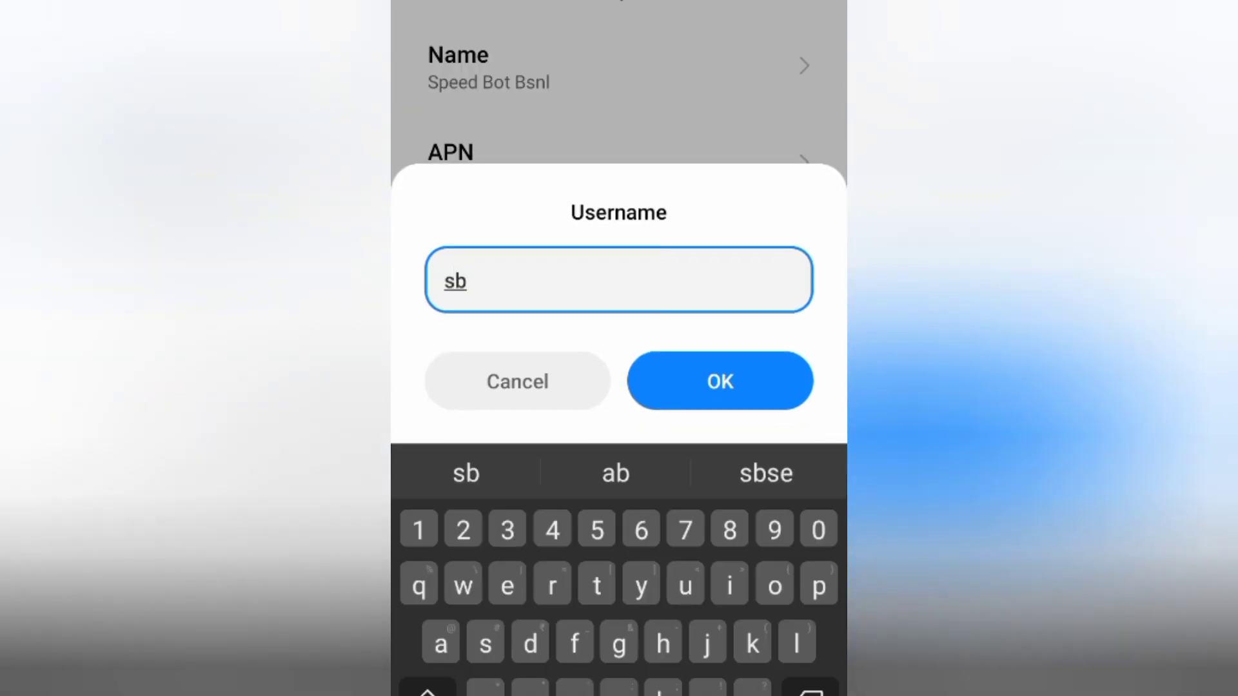
{"action": "type", "text": ".b"}
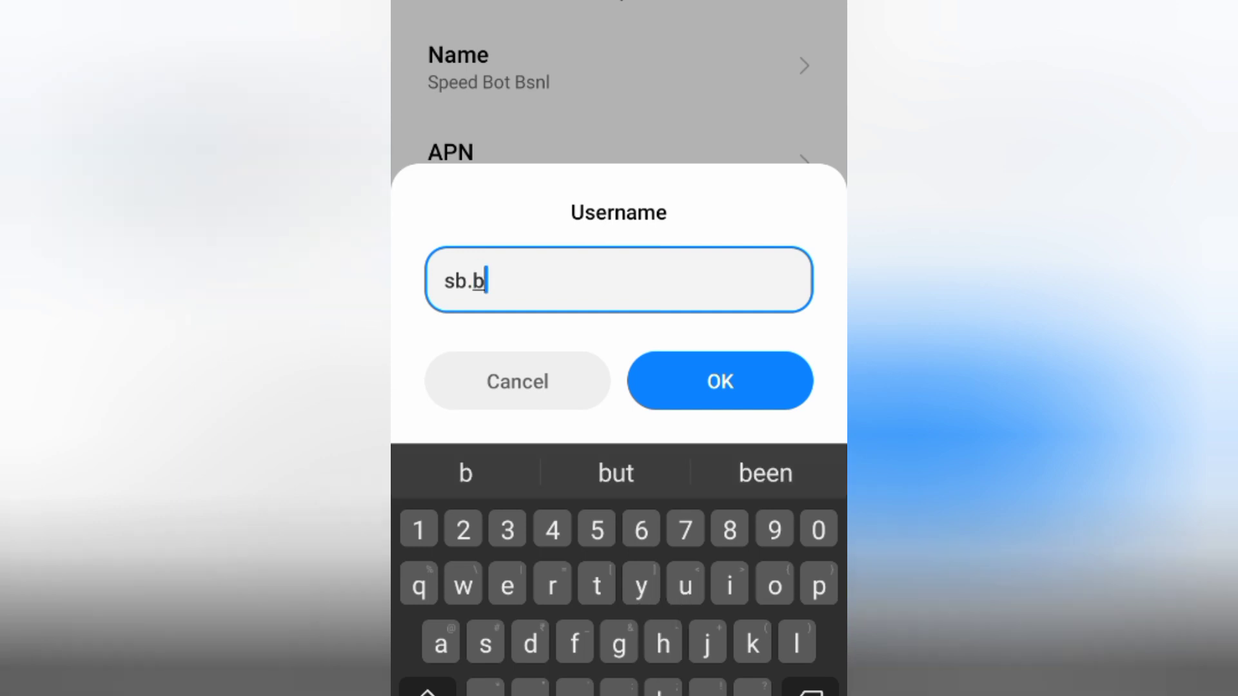
{"action": "type", "text": "snl"}
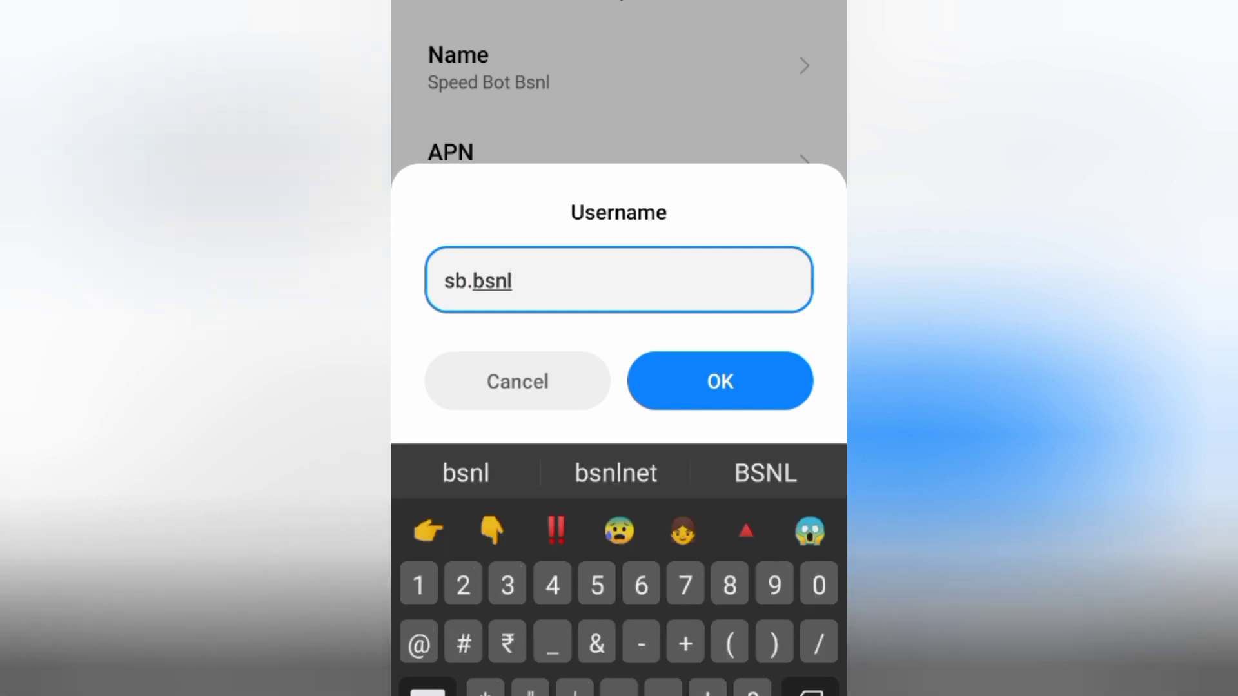
{"action": "type", "text": "@4"}
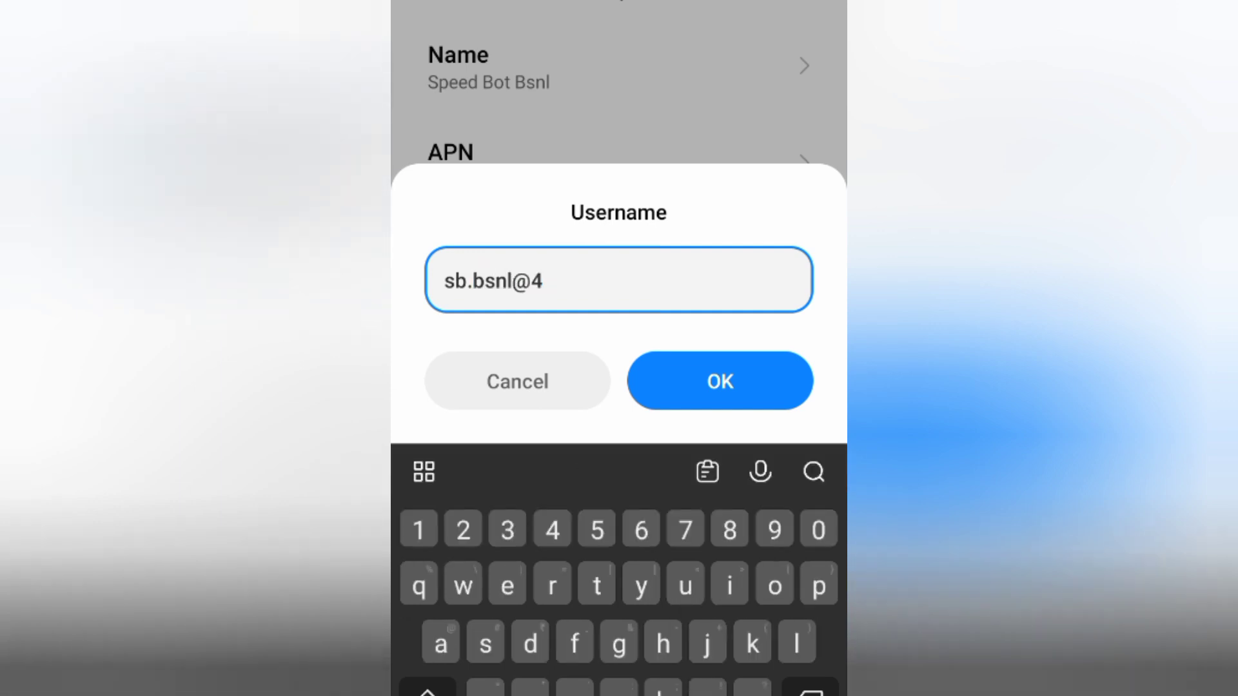
{"action": "type", "text": "g"}
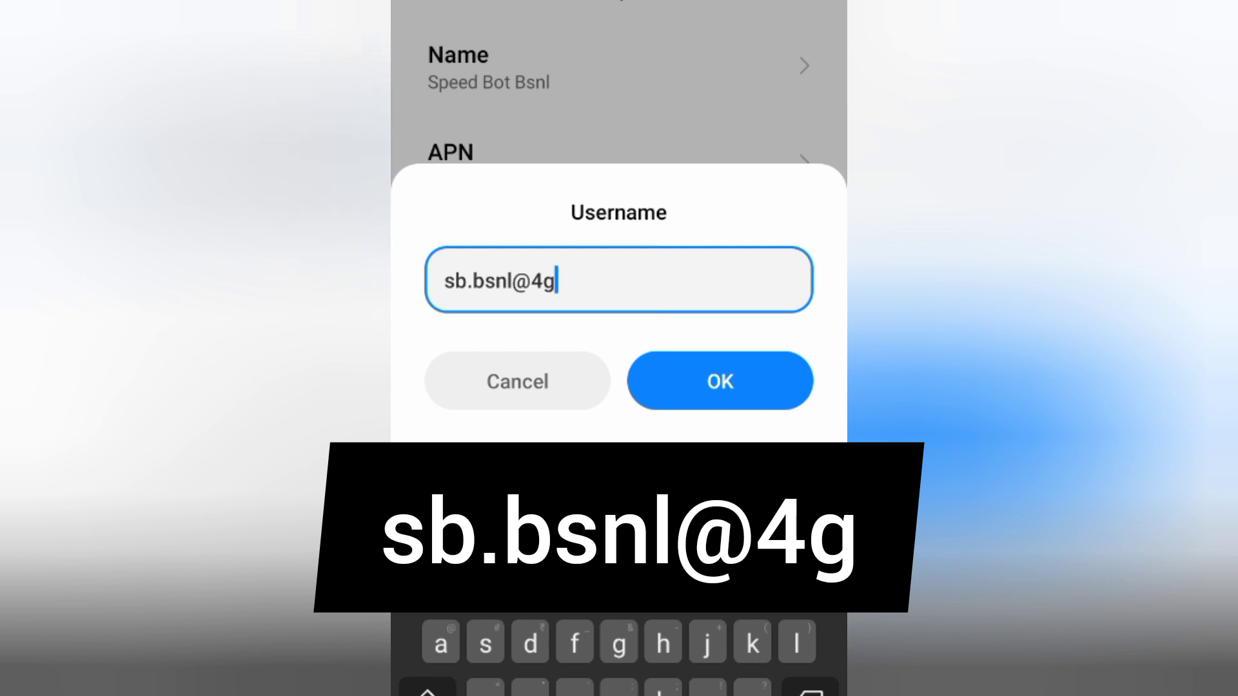
{"action": "left_click", "coordinate": [720, 381]}
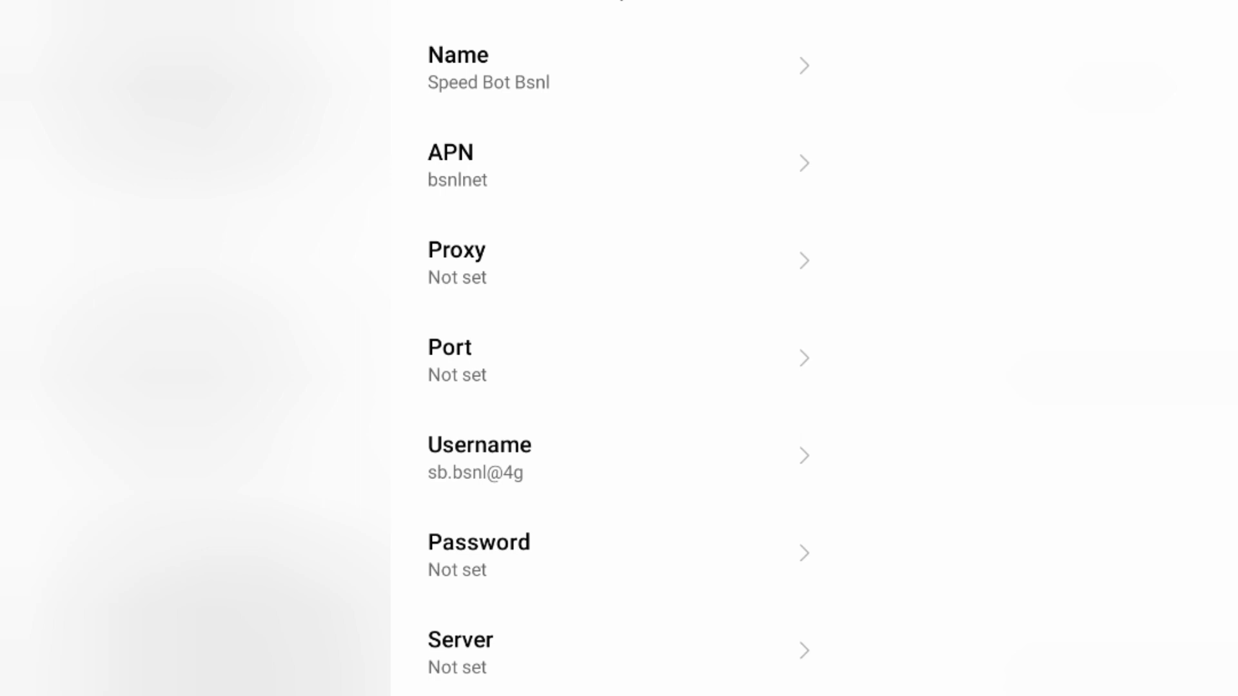
{"action": "left_click_drag", "start_coordinate": [619, 648], "coordinate": [619, 426]}
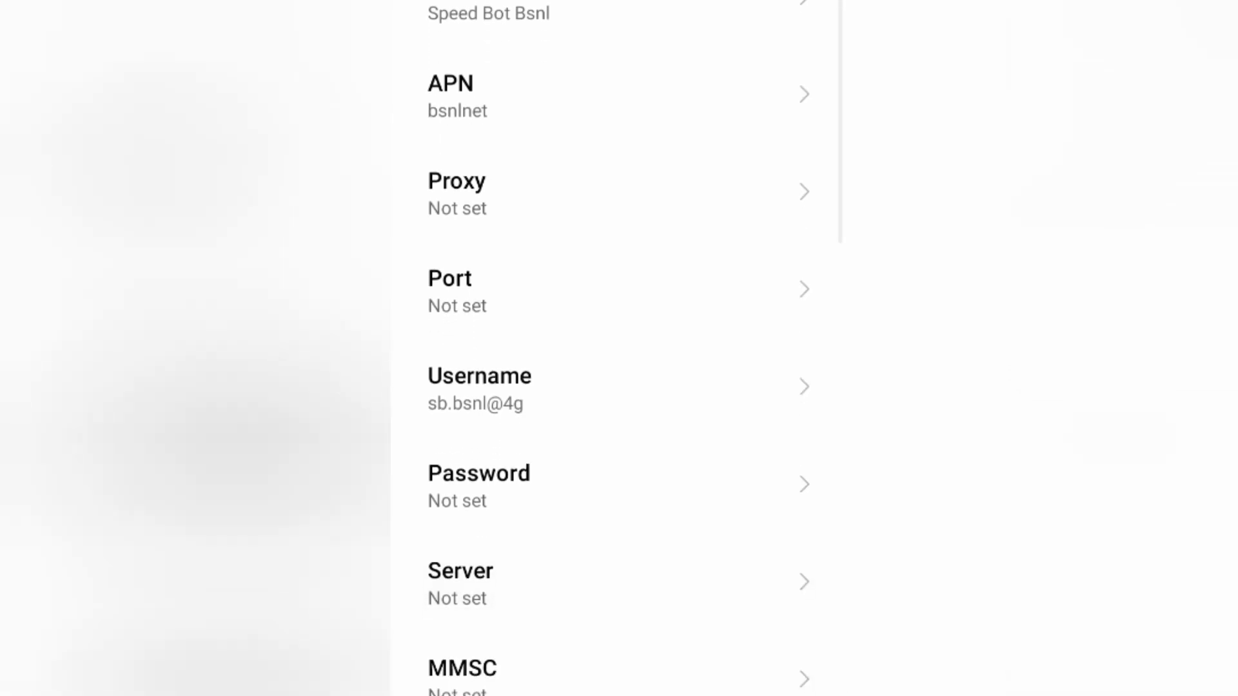
{"action": "scroll", "coordinate": [620, 387], "scroll_direction": "down", "scroll_amount": 5}
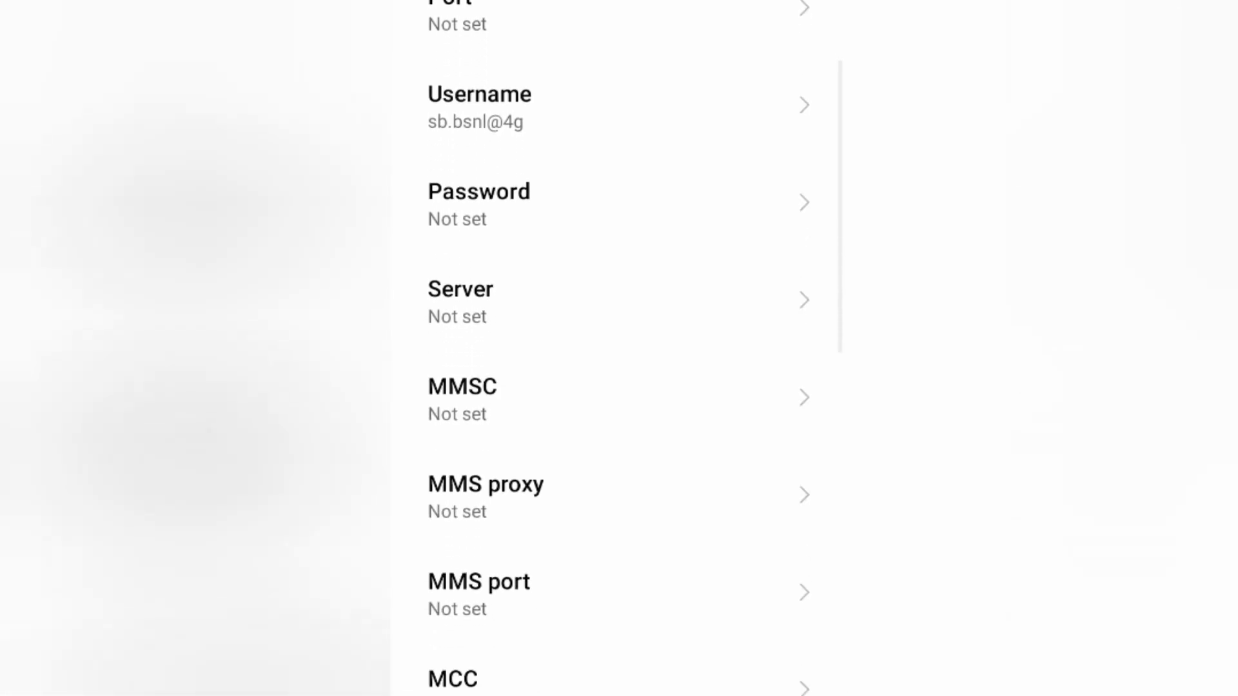
{"action": "scroll", "coordinate": [619, 387], "scroll_direction": "down", "scroll_amount": 2}
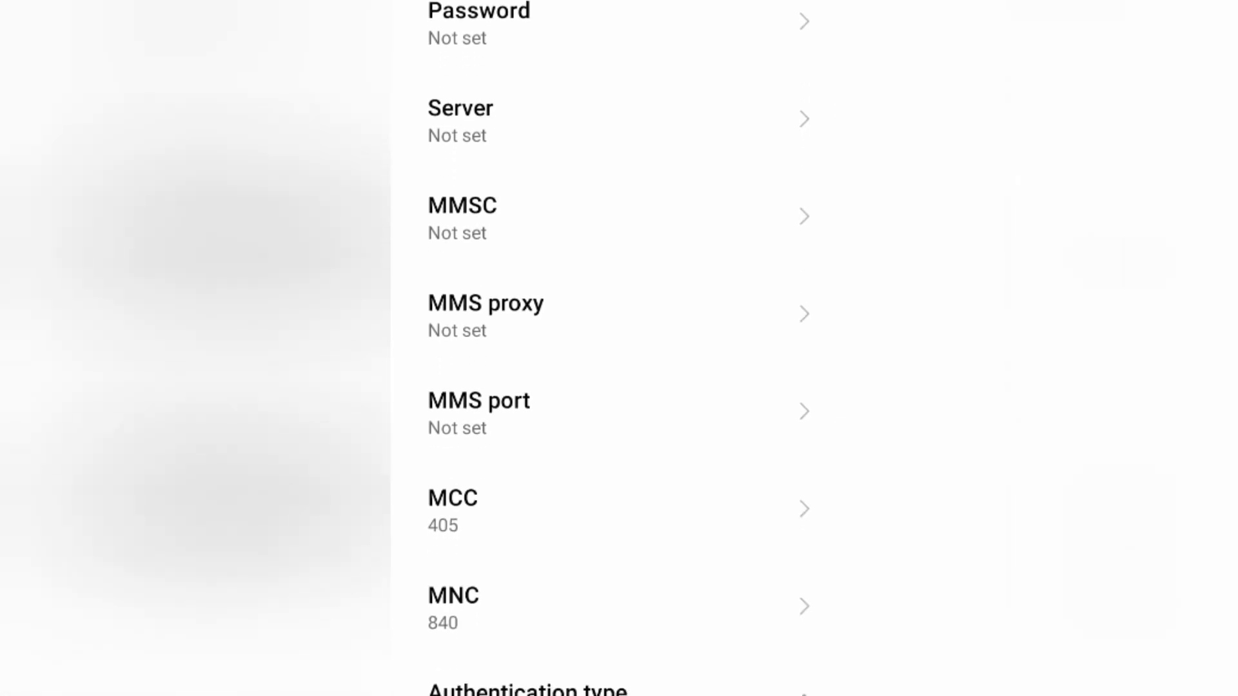
{"action": "left_click", "coordinate": [620, 120]}
{"action": "type", "text": "w"}
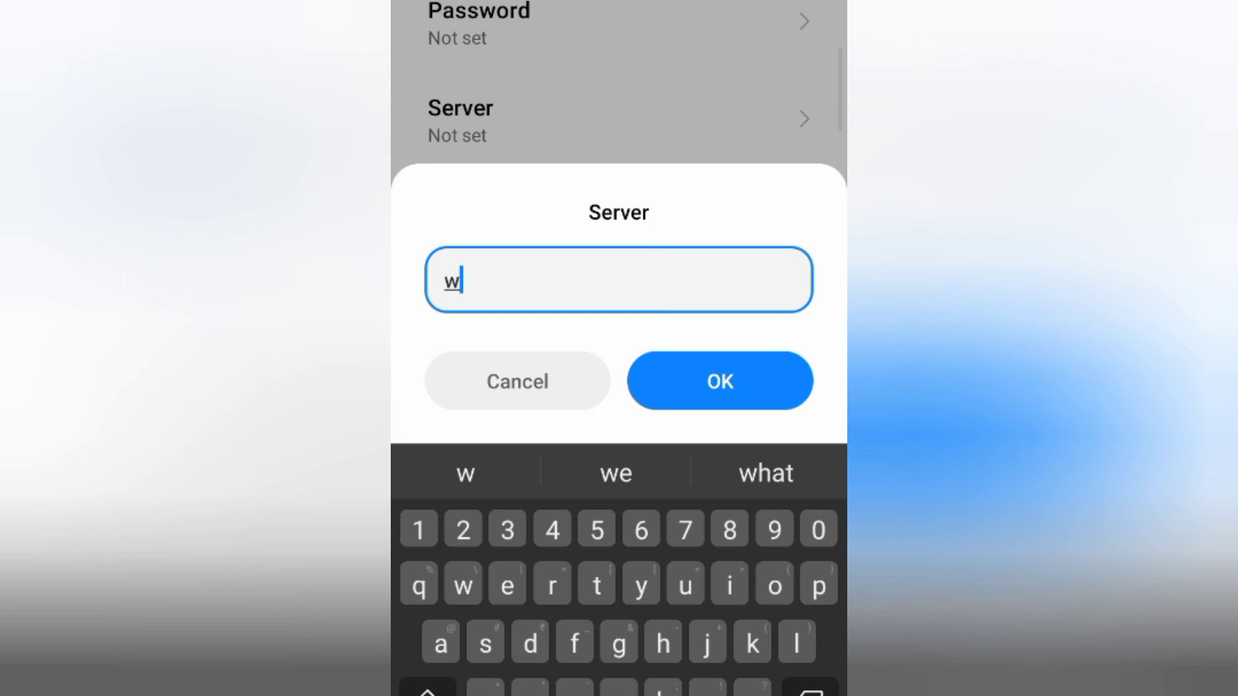
{"action": "type", "text": "ww.g"}
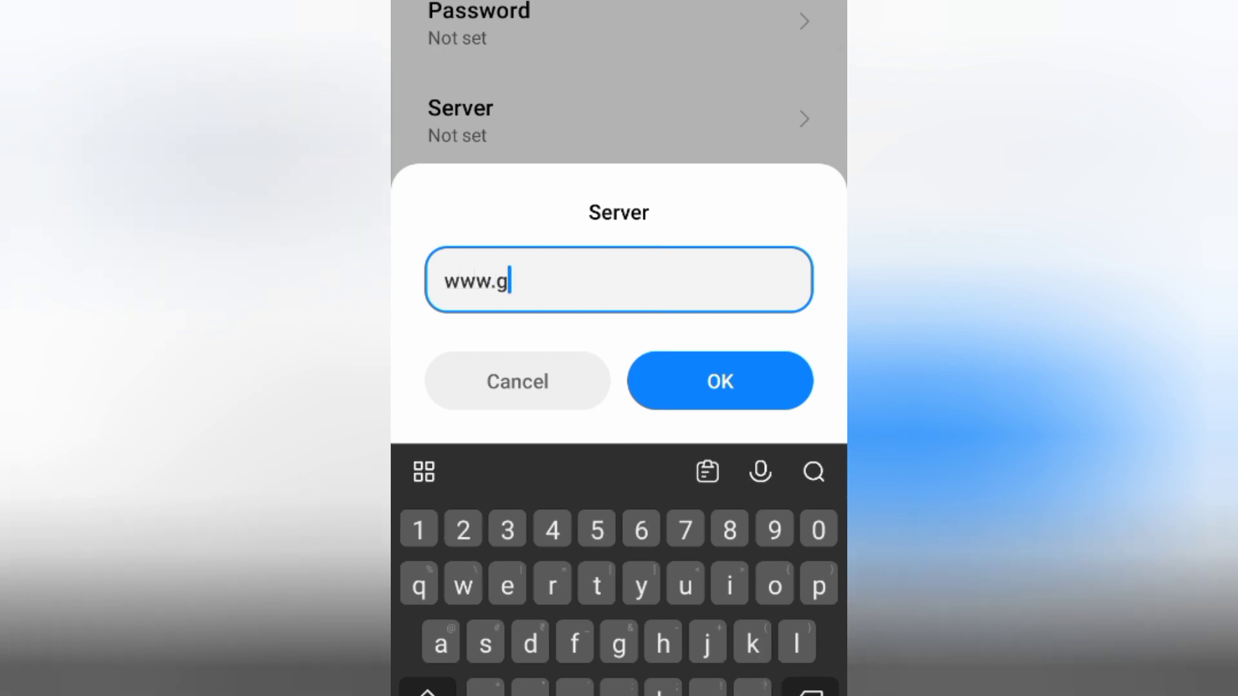
{"action": "type", "text": "oogle"}
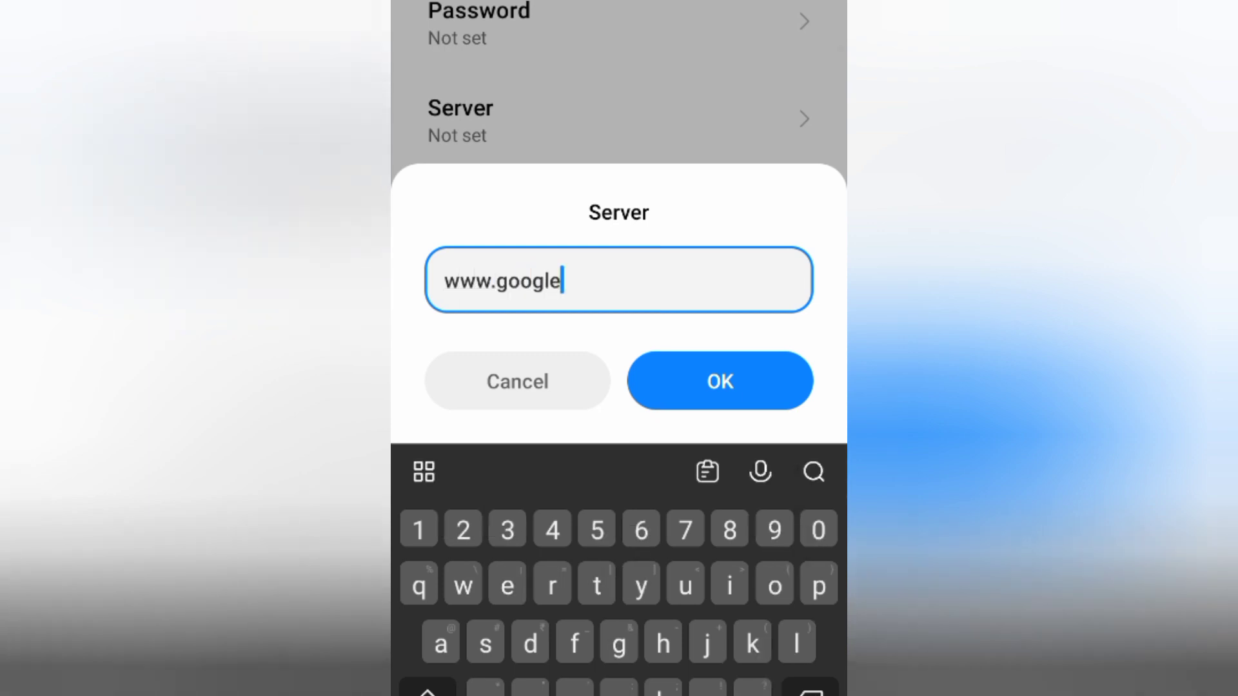
{"action": "type", "text": ".co.i"}
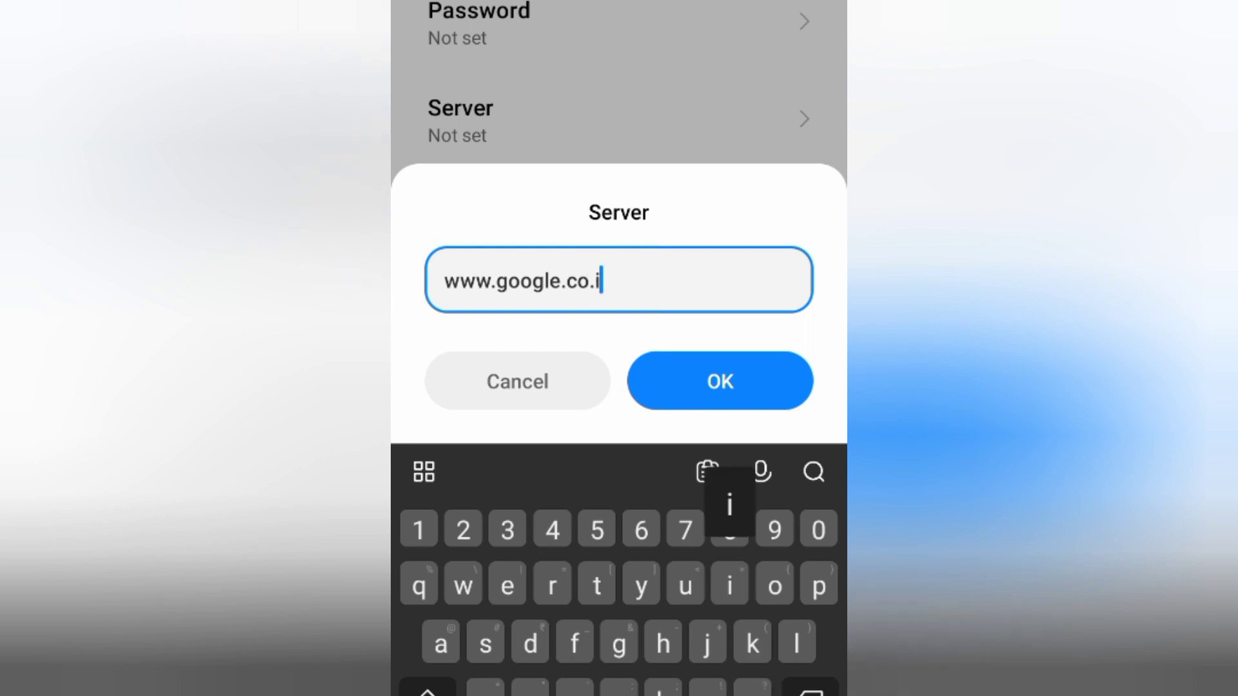
{"action": "type", "text": "n"}
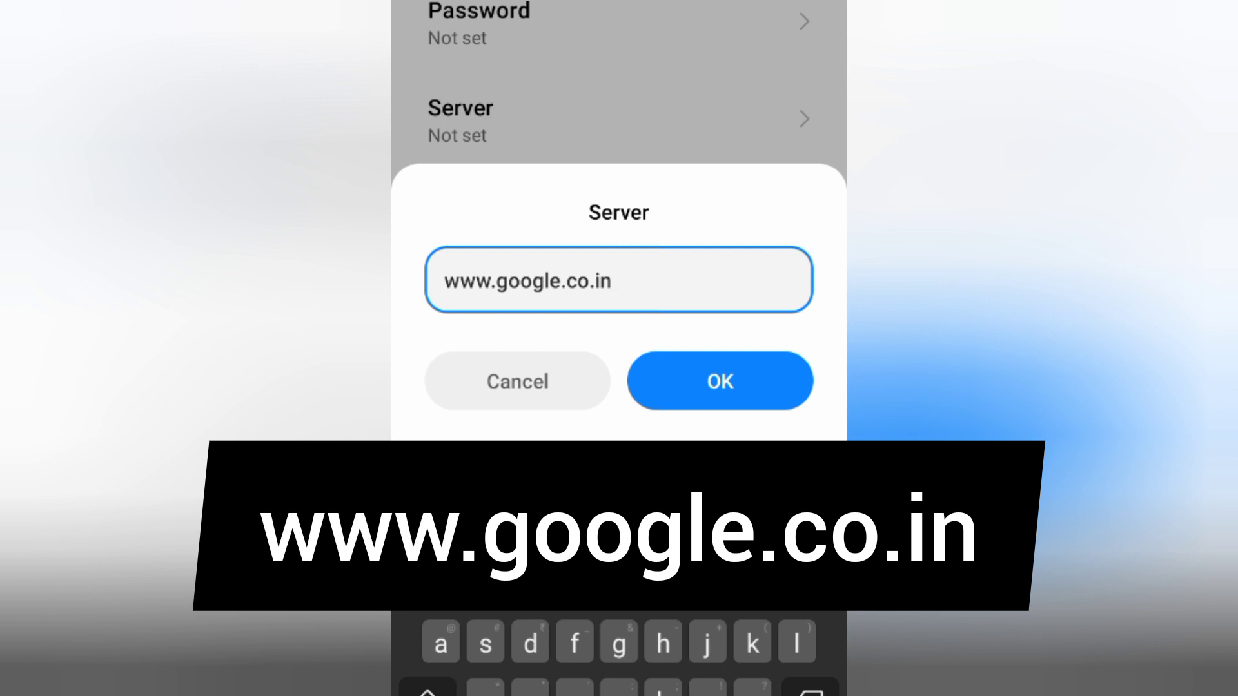
{"action": "left_click", "coordinate": [719, 381]}
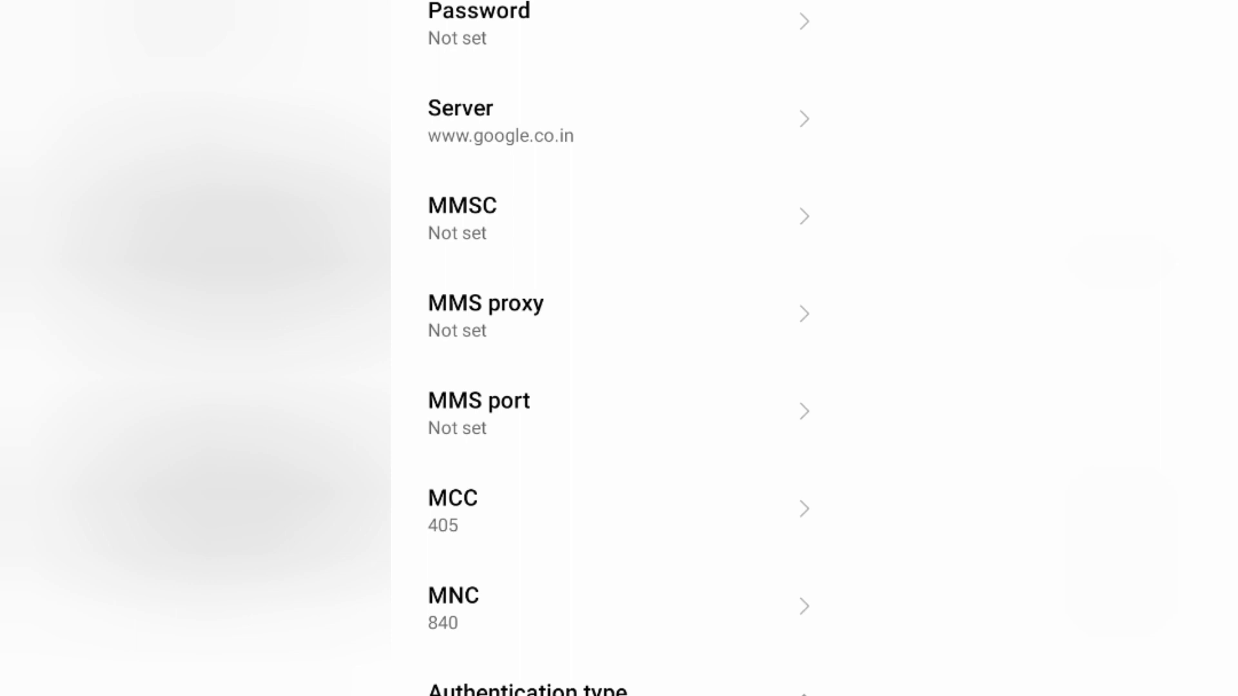
{"action": "scroll", "coordinate": [619, 484], "scroll_direction": "down", "scroll_amount": 5}
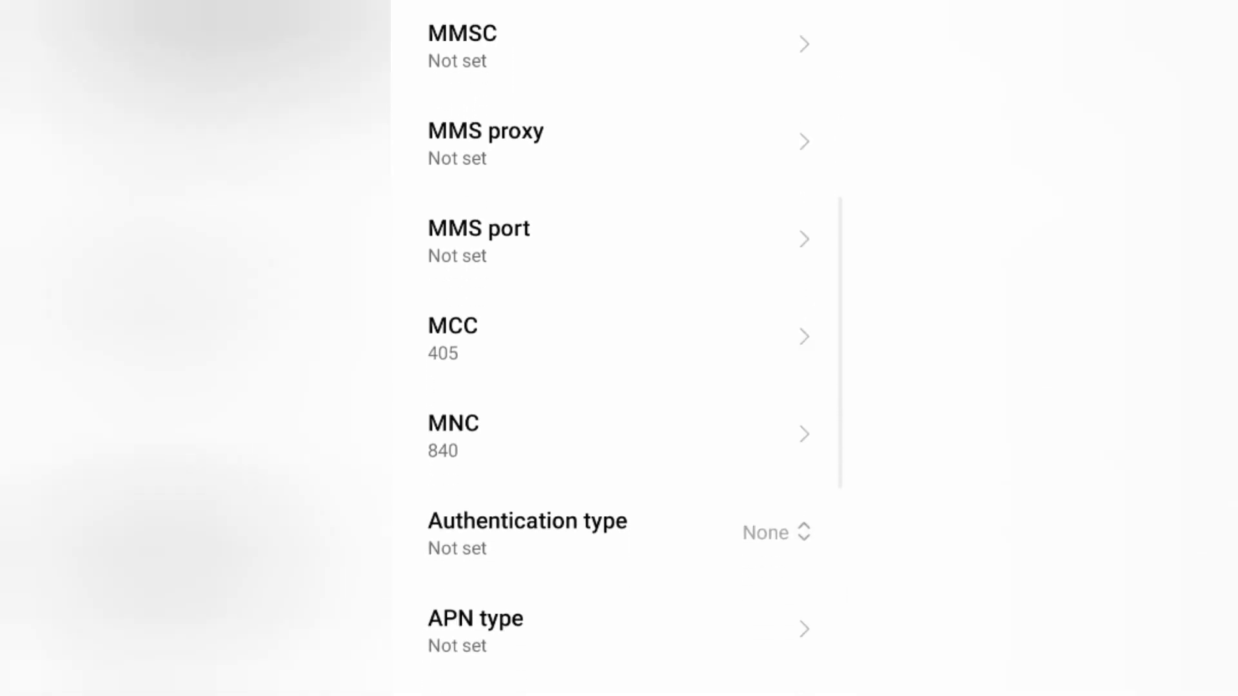
{"action": "scroll", "coordinate": [619, 387], "scroll_direction": "down", "scroll_amount": 5}
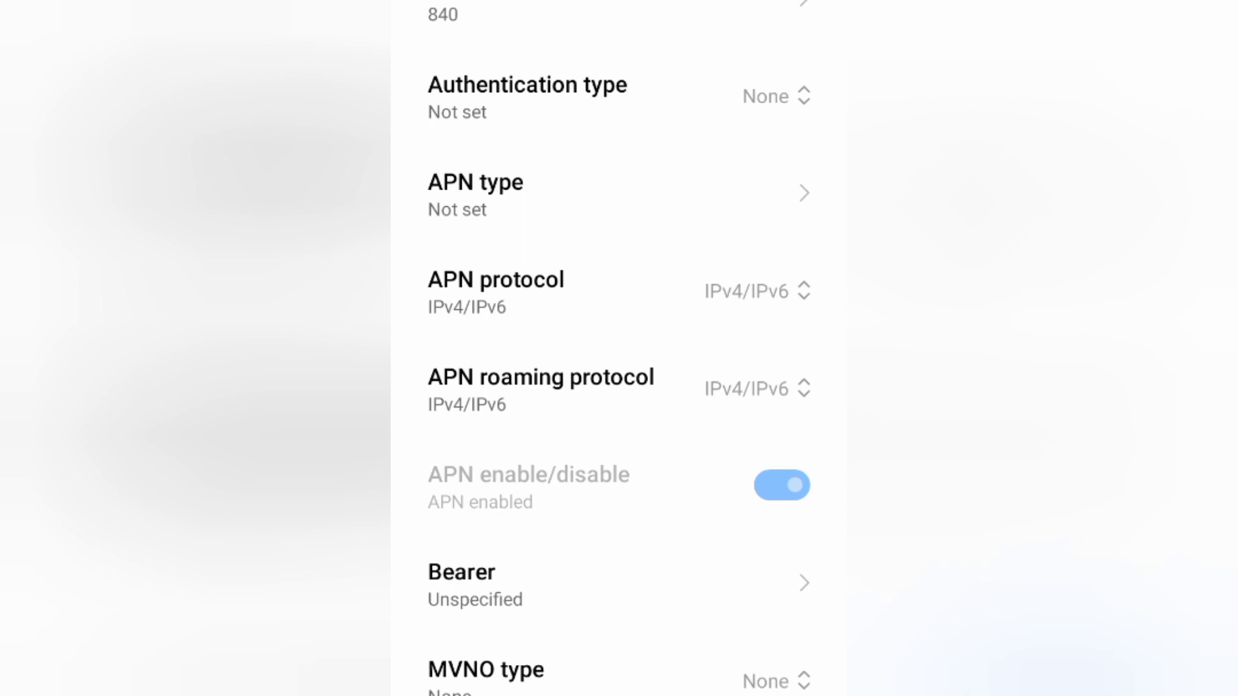
Step: Choose PAP or CHAP authentication and enter 'default' as the APN type
{"action": "left_click", "coordinate": [619, 97]}
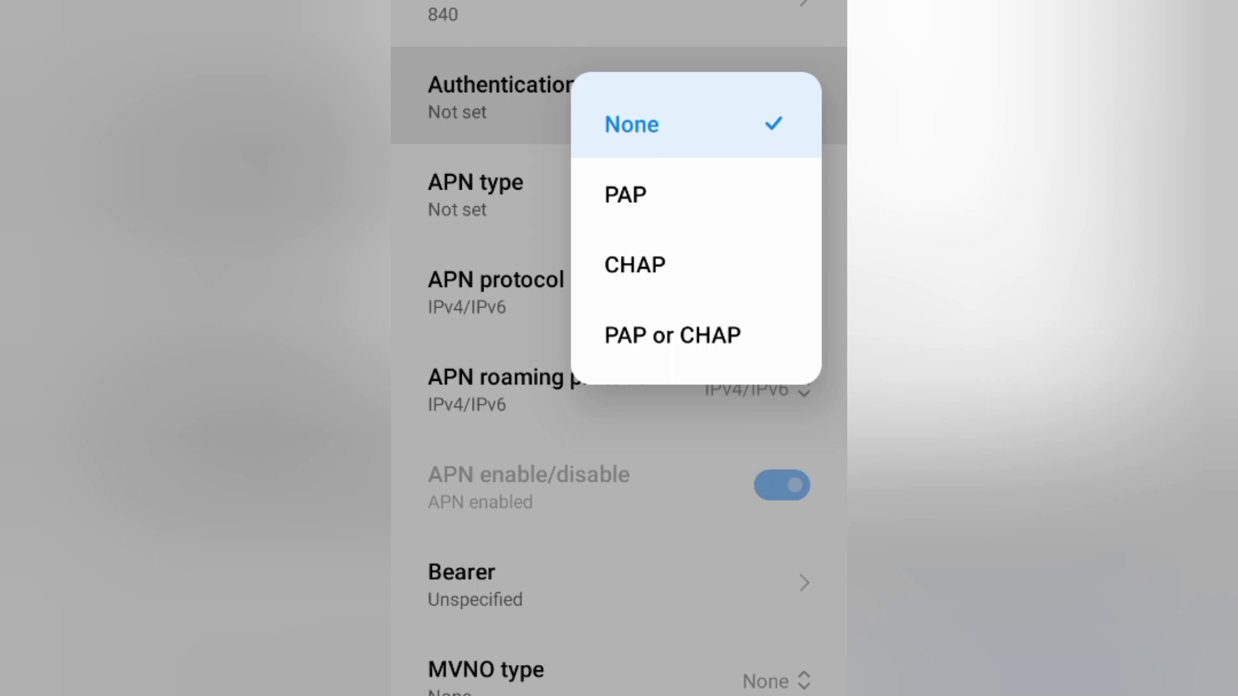
{"action": "left_click", "coordinate": [672, 335]}
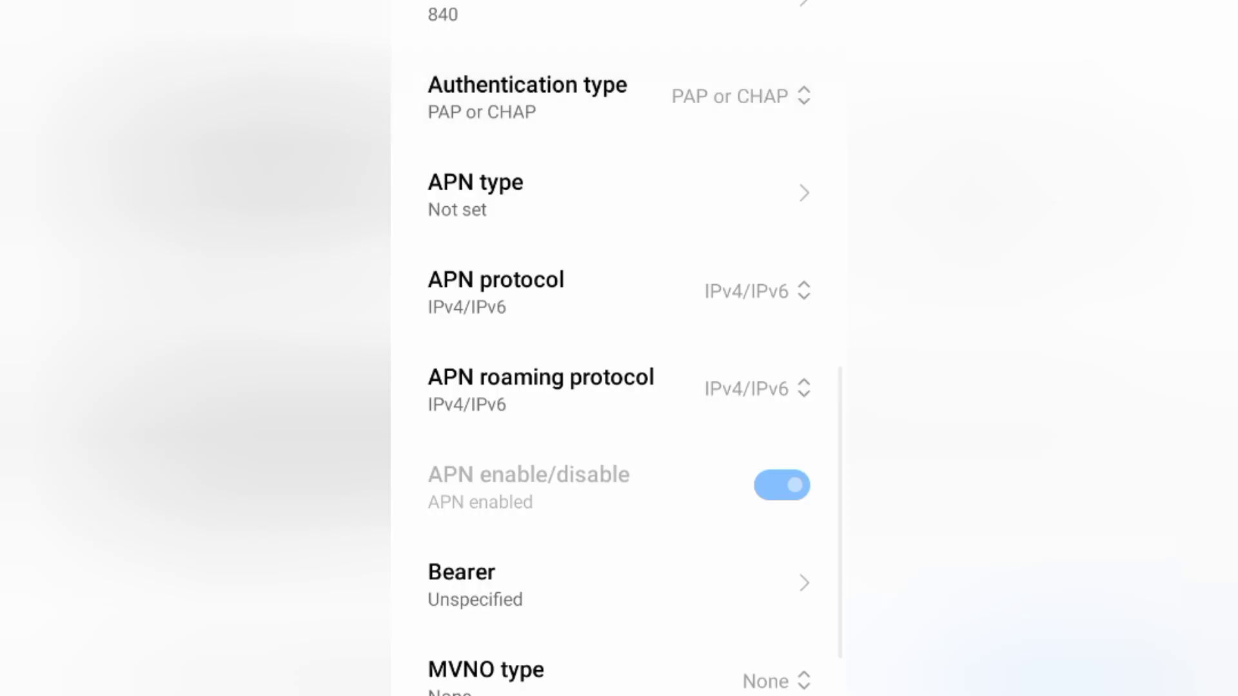
{"action": "left_click", "coordinate": [619, 193]}
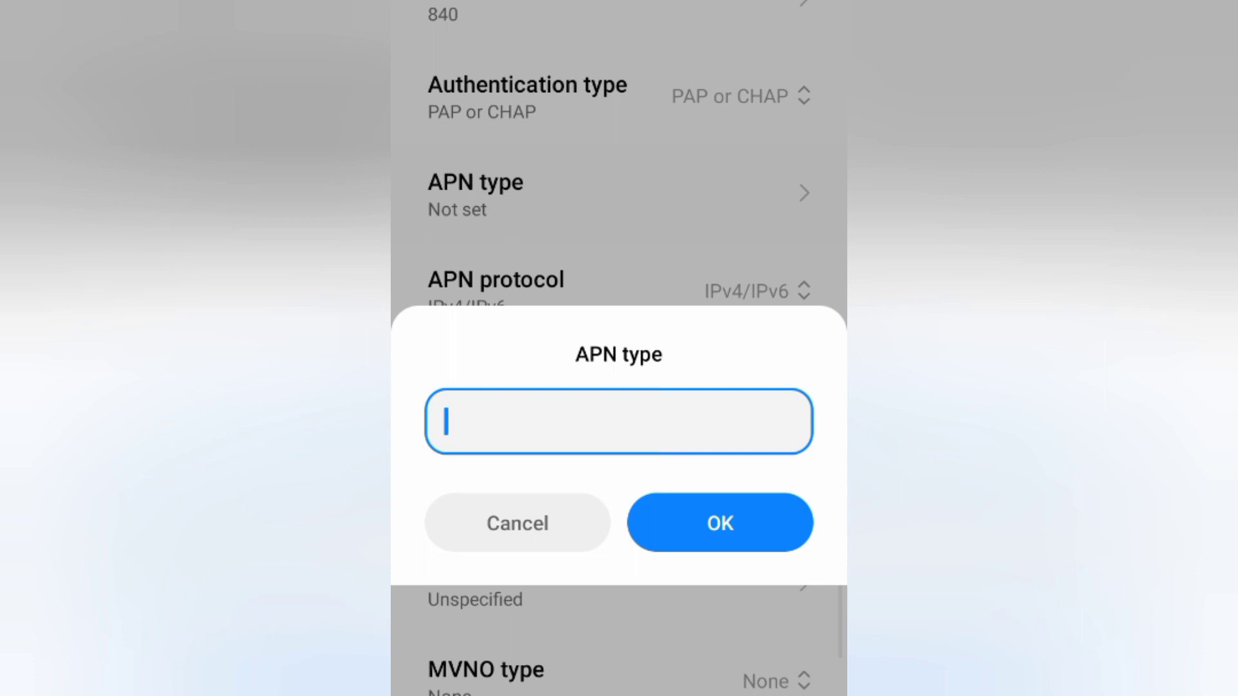
{"action": "type", "text": "defa"}
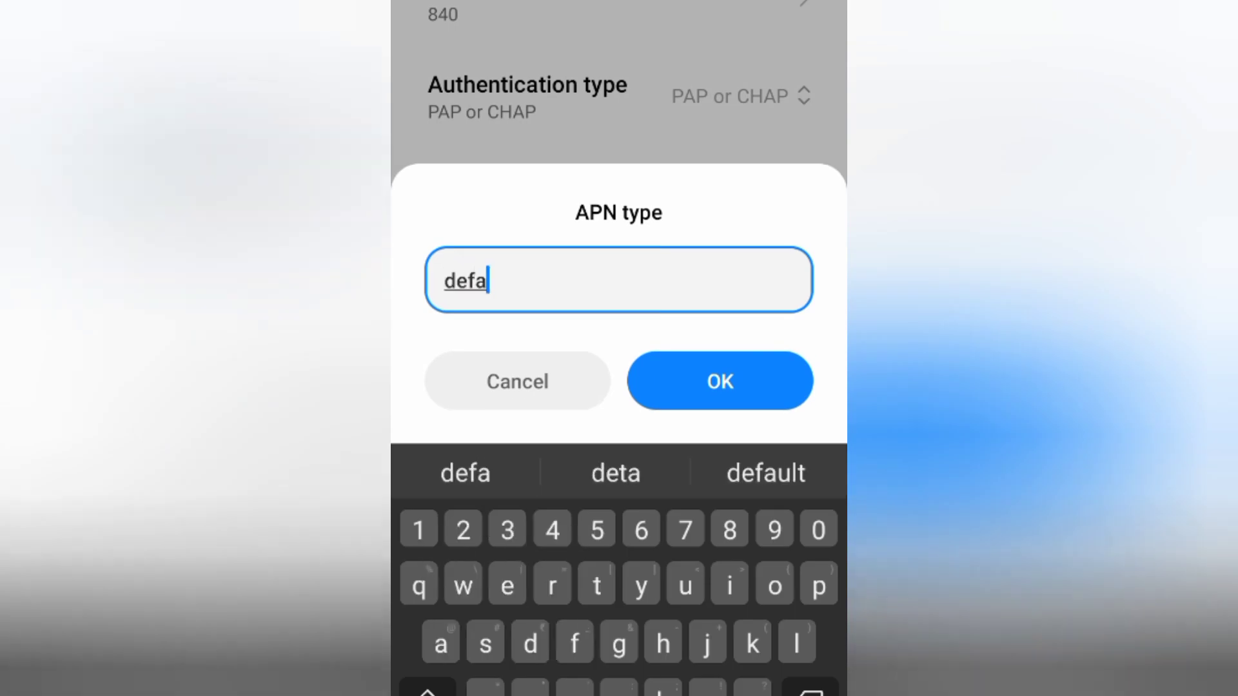
{"action": "type", "text": "ult"}
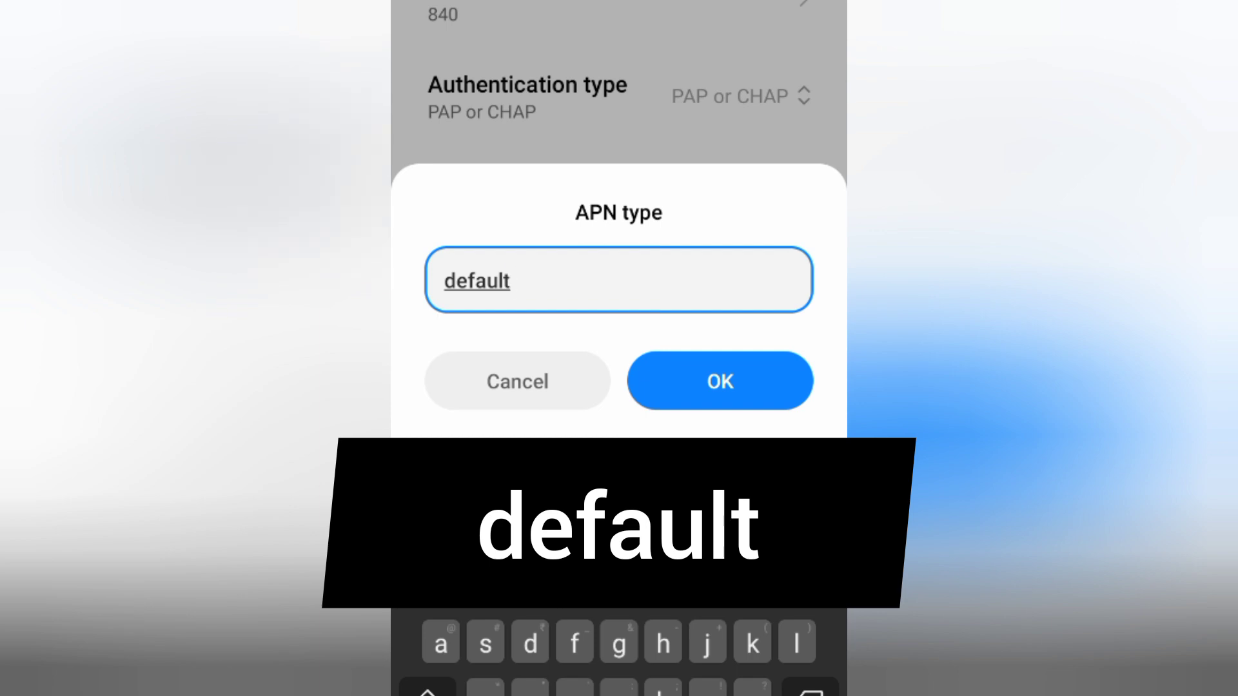
{"action": "left_click", "coordinate": [720, 381]}
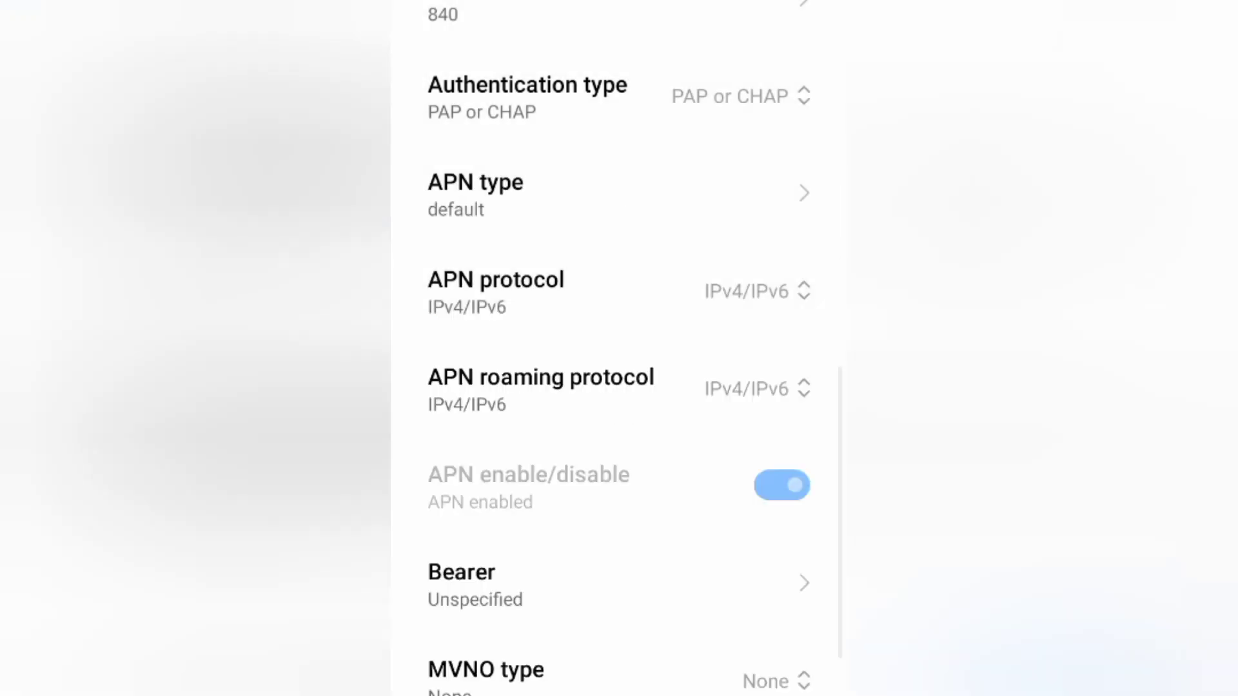
Step: Keep IPv4/IPv6 for both APN protocol and roaming protocol, and bring up Bearer
{"action": "left_click", "coordinate": [619, 291]}
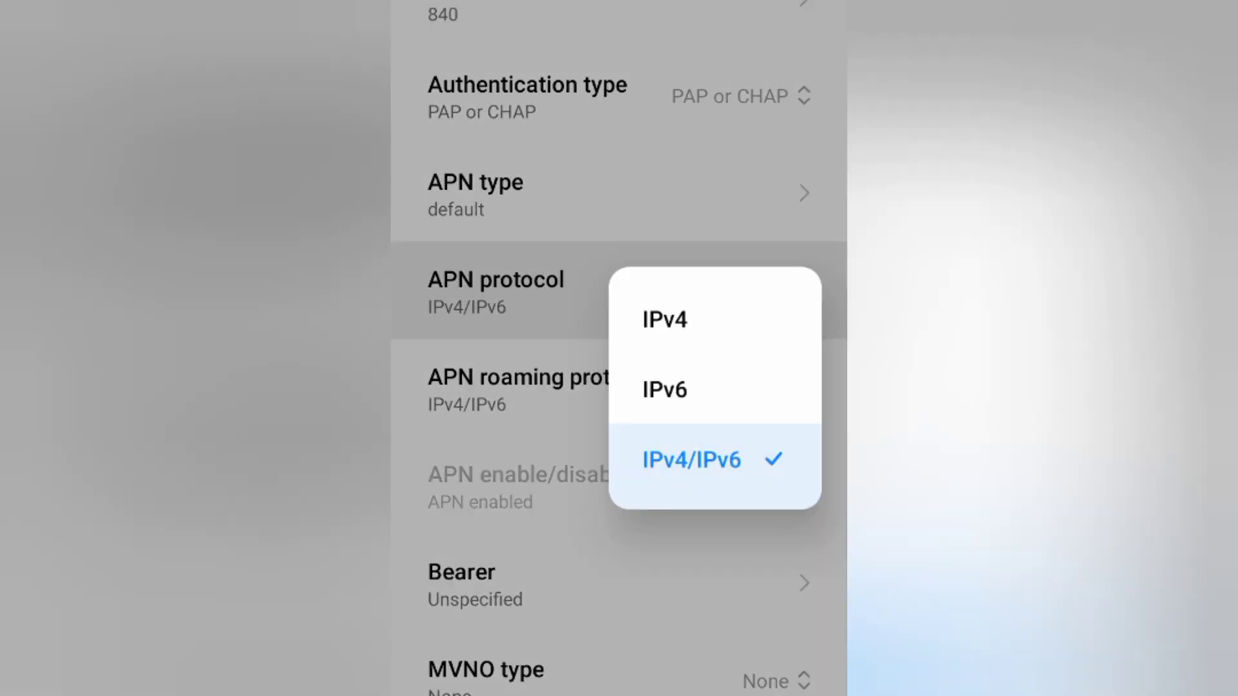
{"action": "left_click", "coordinate": [692, 461]}
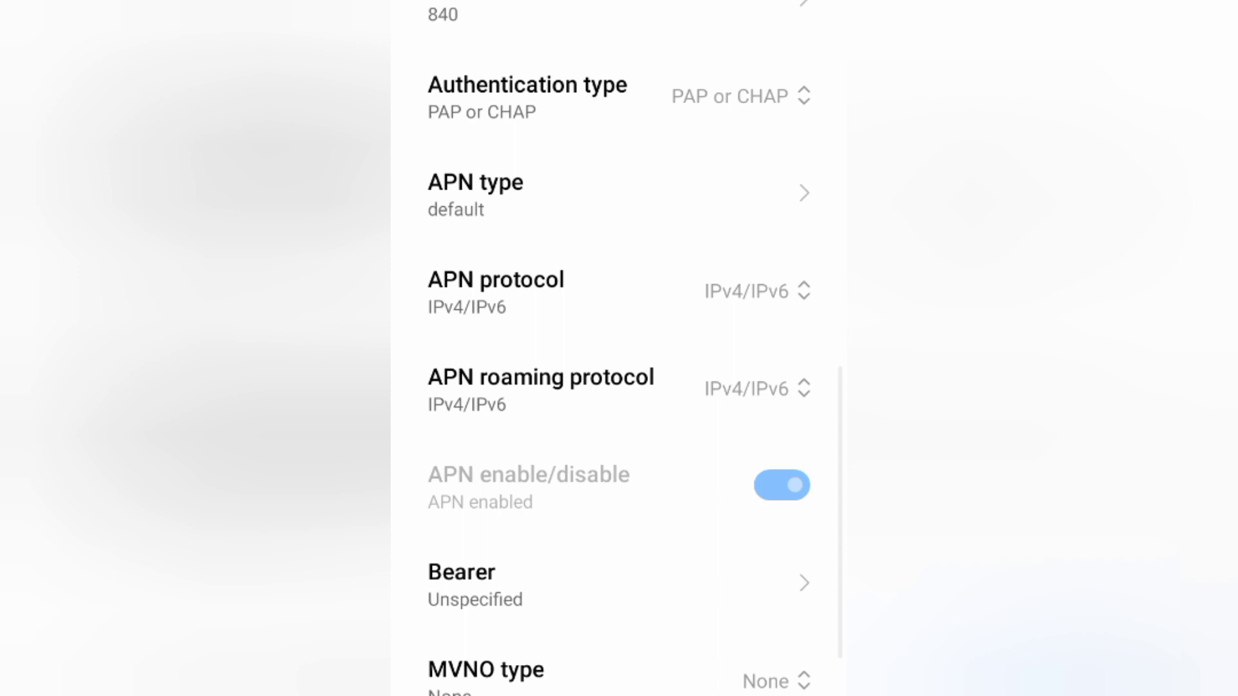
{"action": "left_click", "coordinate": [619, 390]}
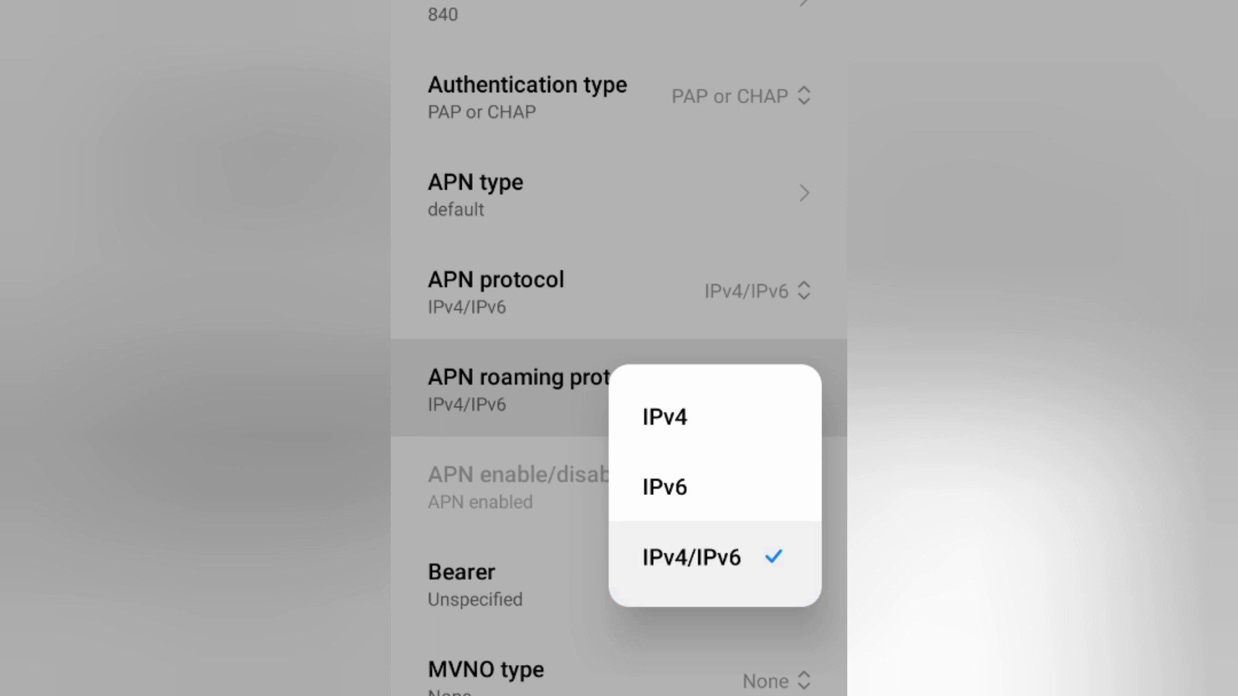
{"action": "left_click", "coordinate": [692, 557]}
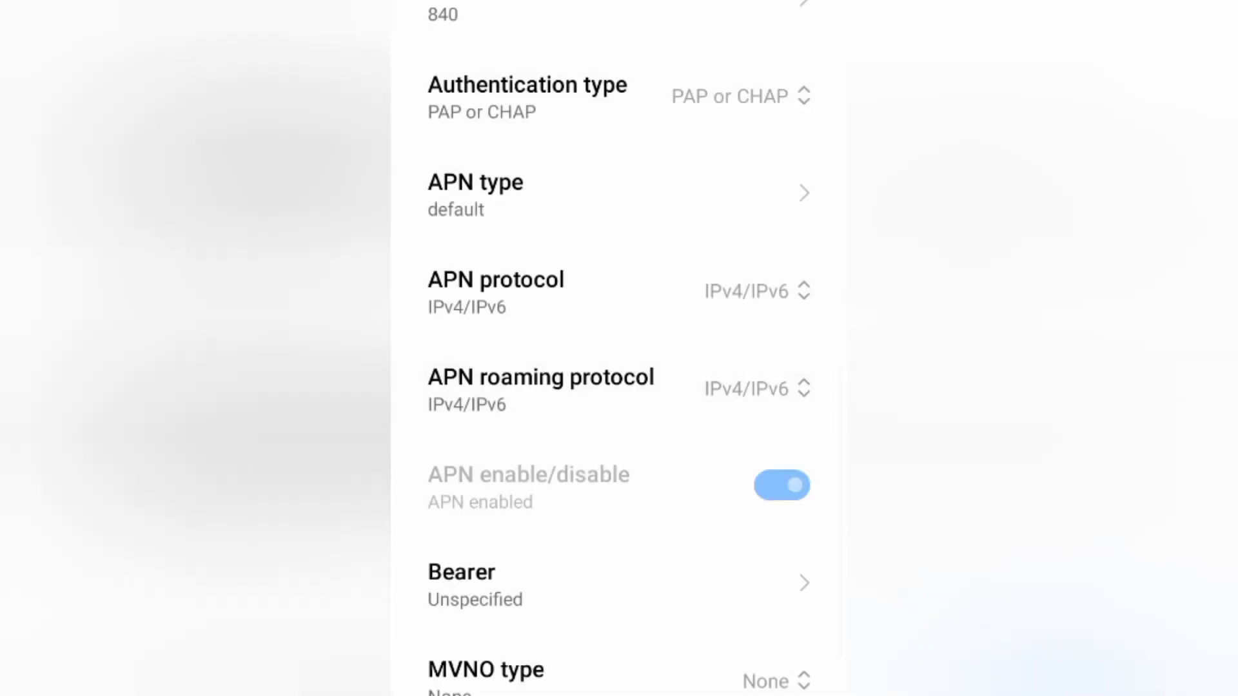
{"action": "left_click", "coordinate": [619, 584]}
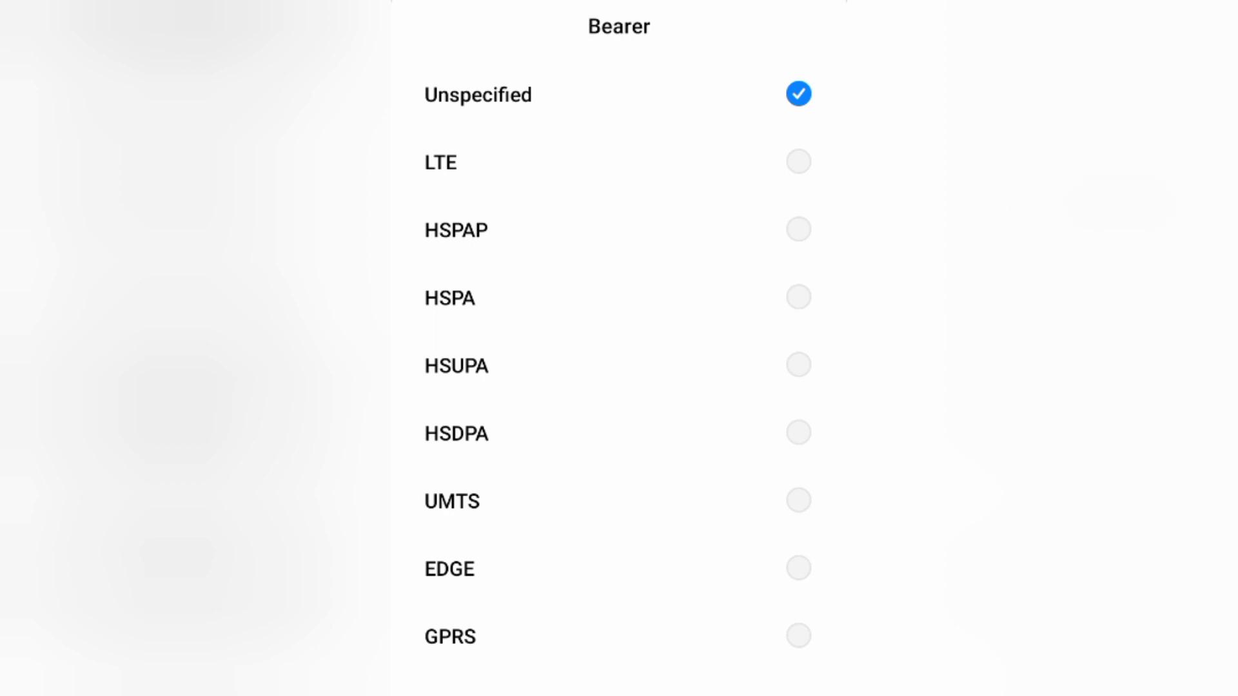
Step: Check LTE, HSPAP, HSPA, HSUPA, HSDPA, UMTS, EDGE and GPRS as bearers and confirm
{"action": "left_click", "coordinate": [619, 94]}
{"action": "left_click", "coordinate": [619, 162]}
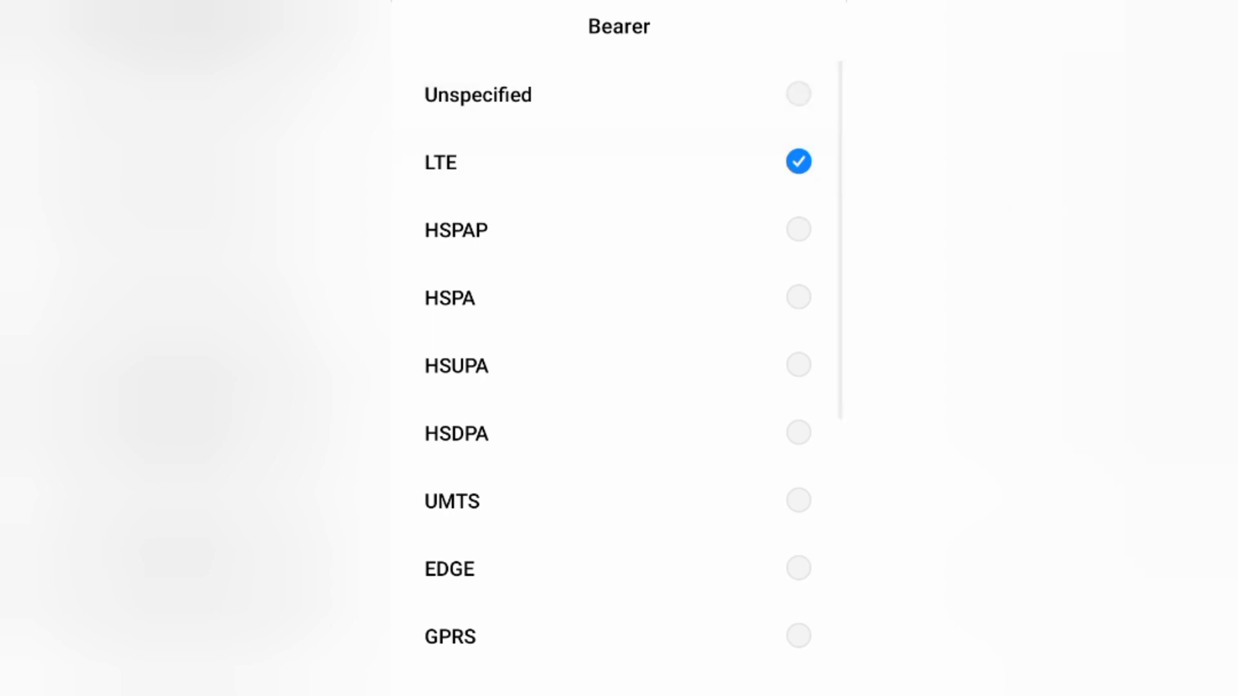
{"action": "left_click", "coordinate": [619, 230]}
{"action": "left_click", "coordinate": [620, 297]}
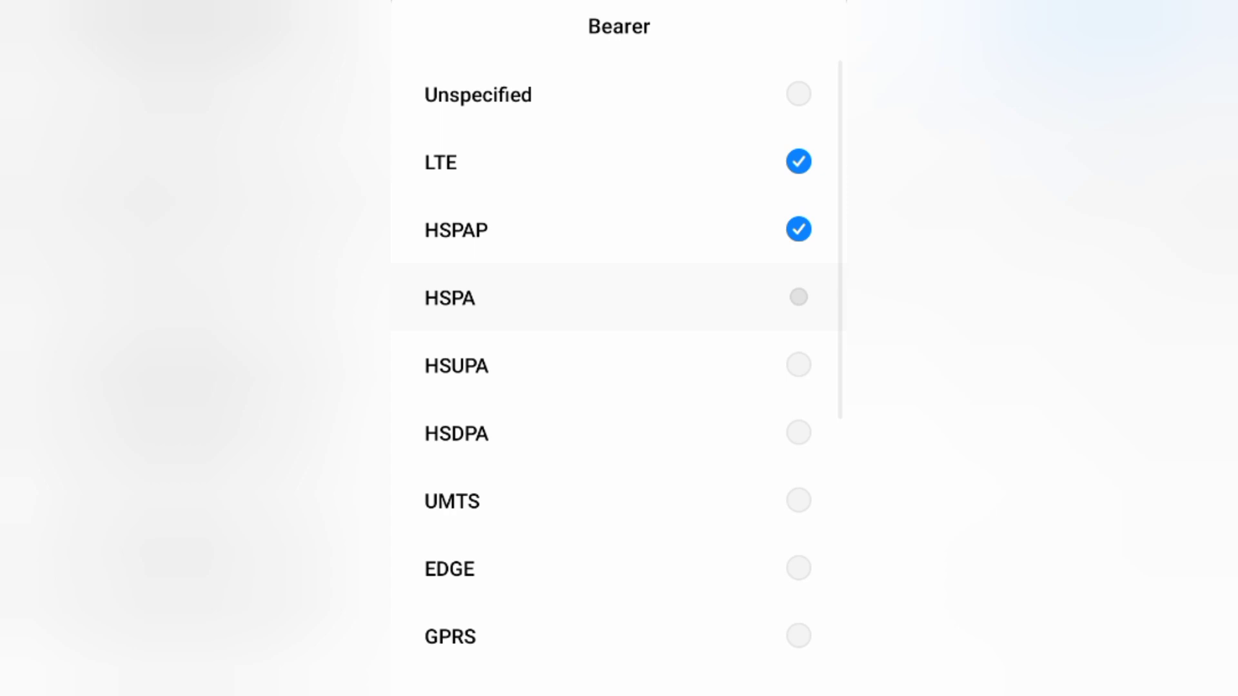
{"action": "left_click", "coordinate": [619, 365]}
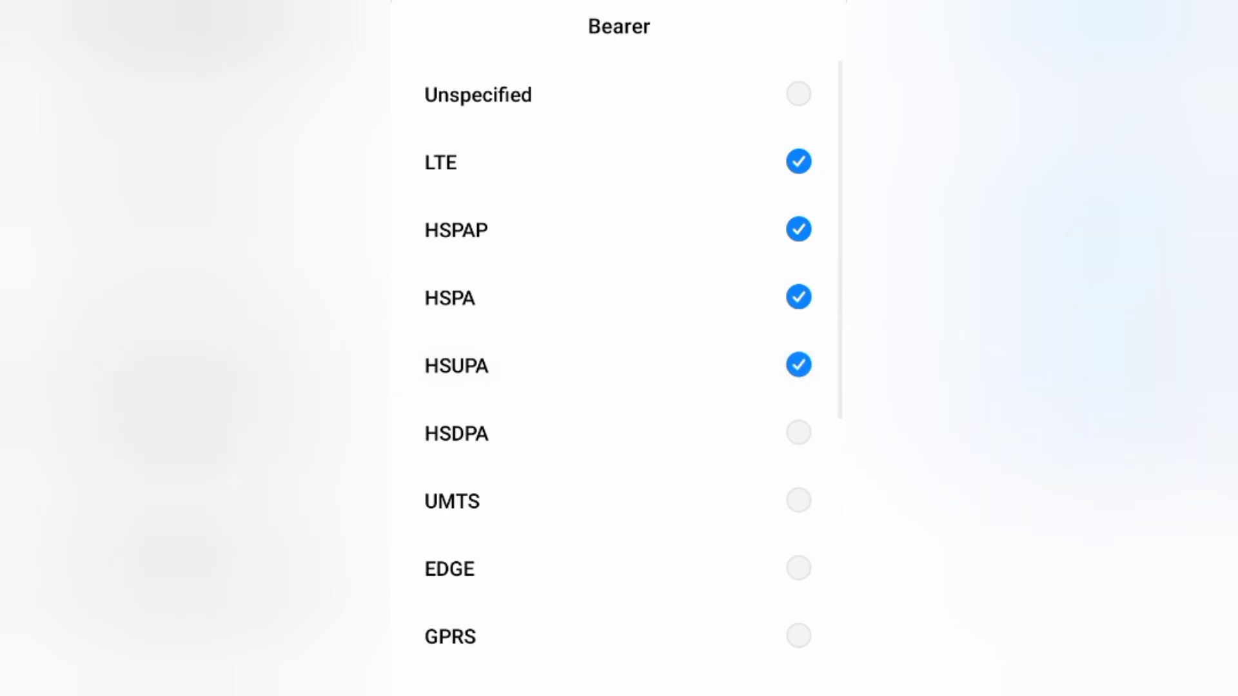
{"action": "left_click", "coordinate": [619, 432]}
{"action": "left_click", "coordinate": [620, 499]}
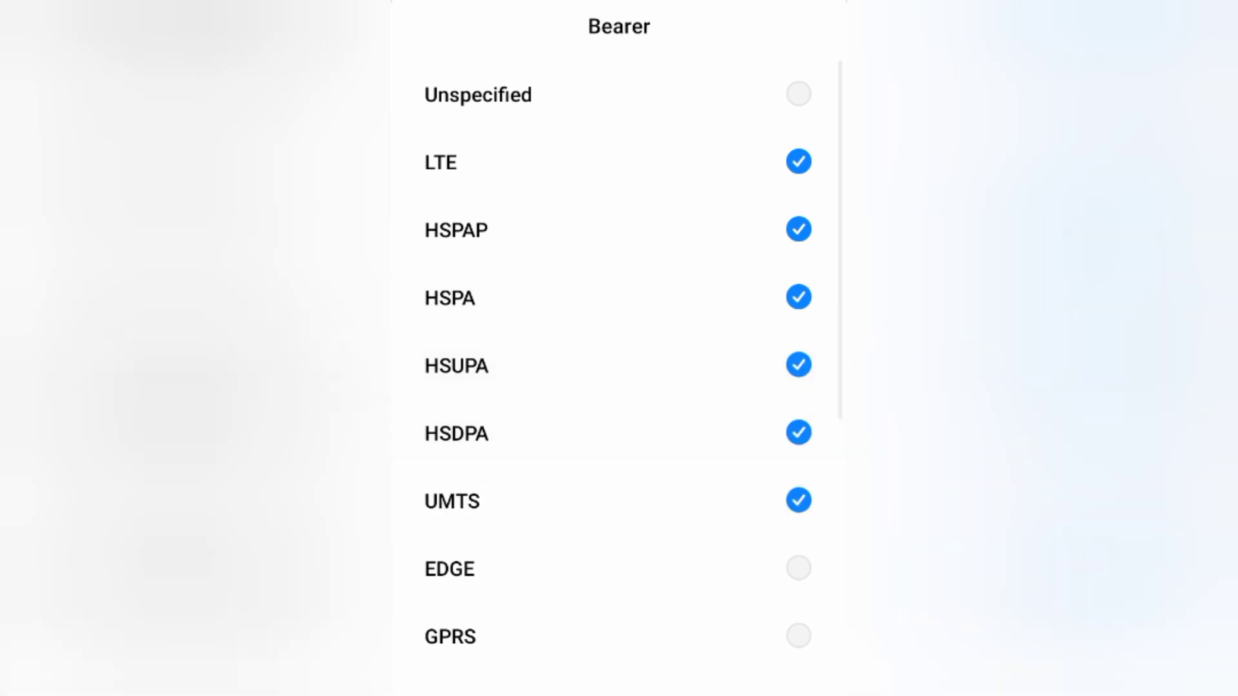
{"action": "left_click", "coordinate": [619, 568]}
{"action": "left_click", "coordinate": [619, 635]}
{"action": "scroll", "coordinate": [619, 387], "scroll_direction": "down", "scroll_amount": 8}
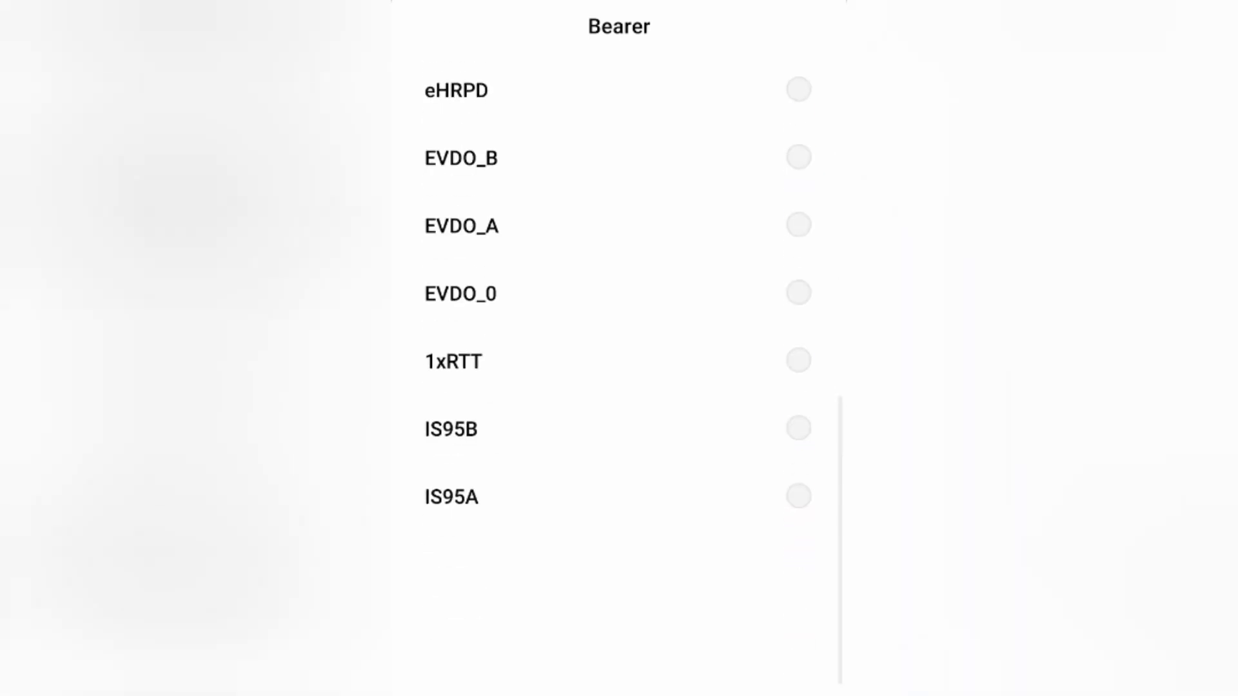
{"action": "scroll", "coordinate": [619, 387], "scroll_direction": "up", "scroll_amount": 8}
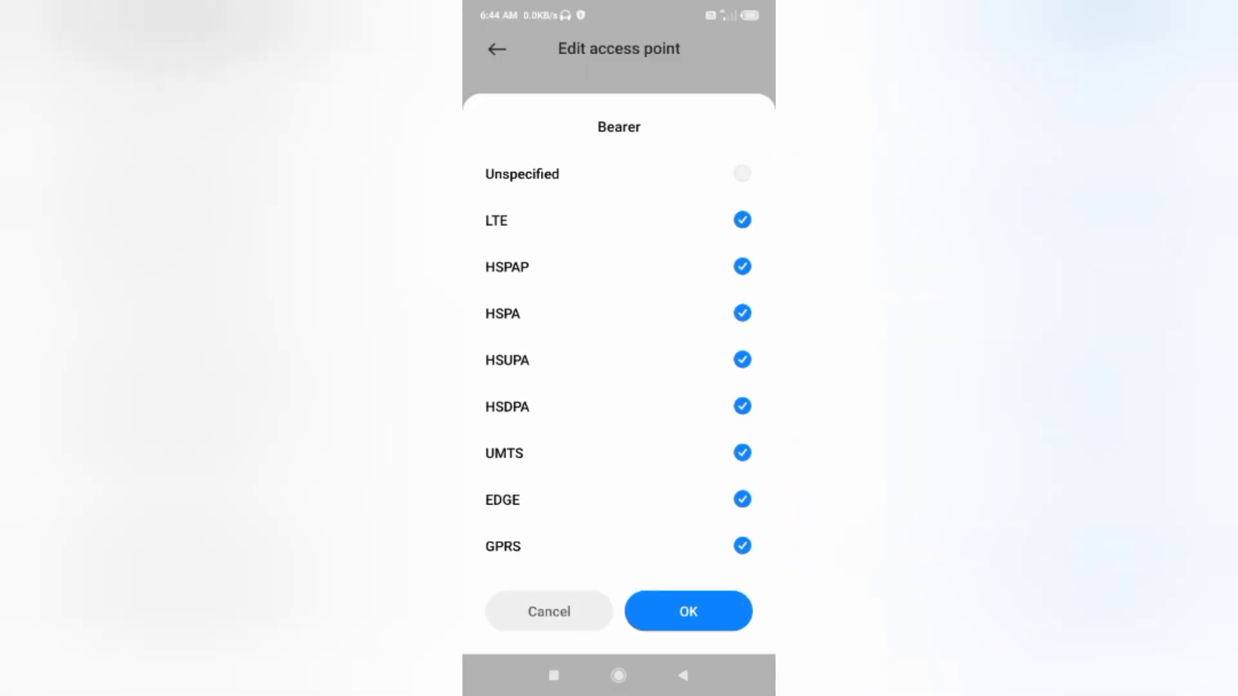
{"action": "left_click", "coordinate": [688, 611]}
{"action": "scroll", "coordinate": [619, 387], "scroll_direction": "up", "scroll_amount": 8}
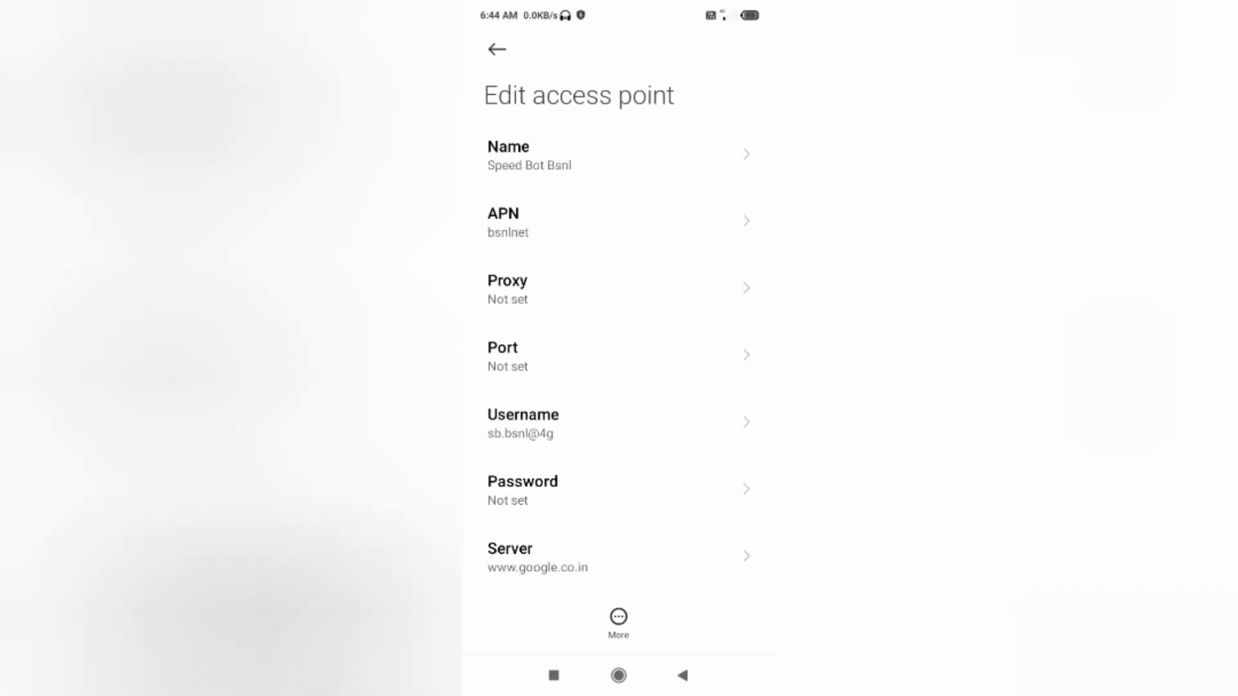
Step: Save Speed Bot Bsnl, select it in the APN list, and go to the home screen
{"action": "left_click", "coordinate": [618, 619]}
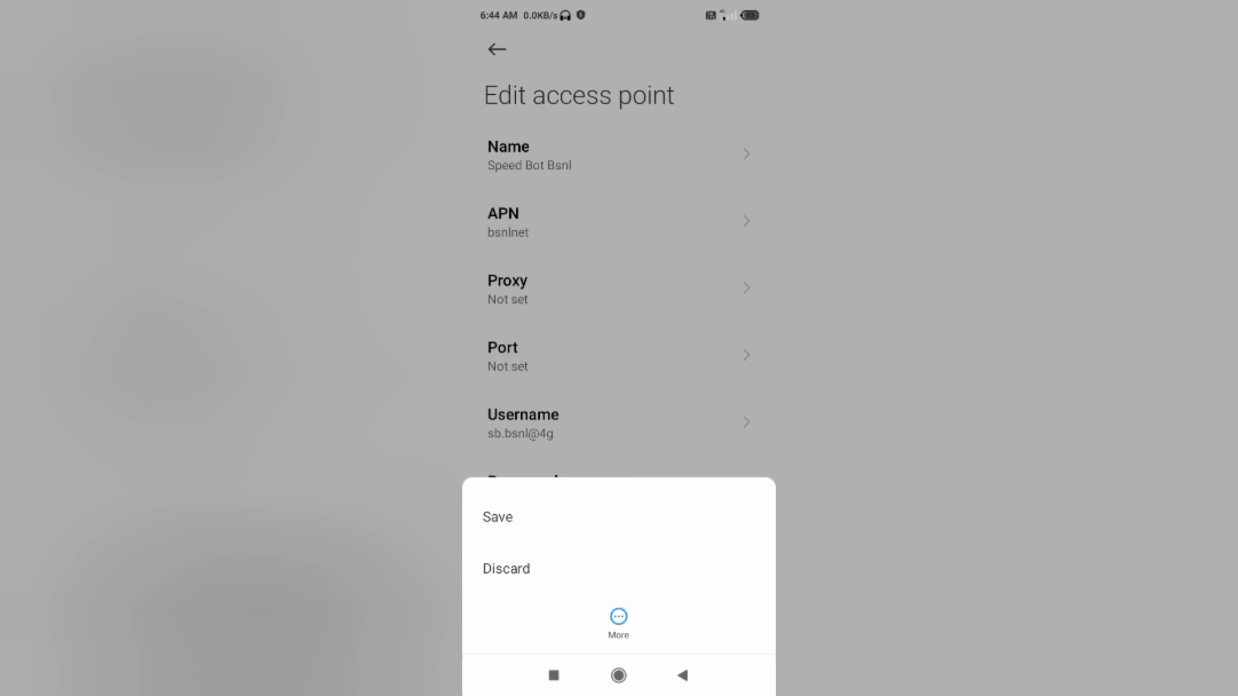
{"action": "left_click", "coordinate": [541, 517]}
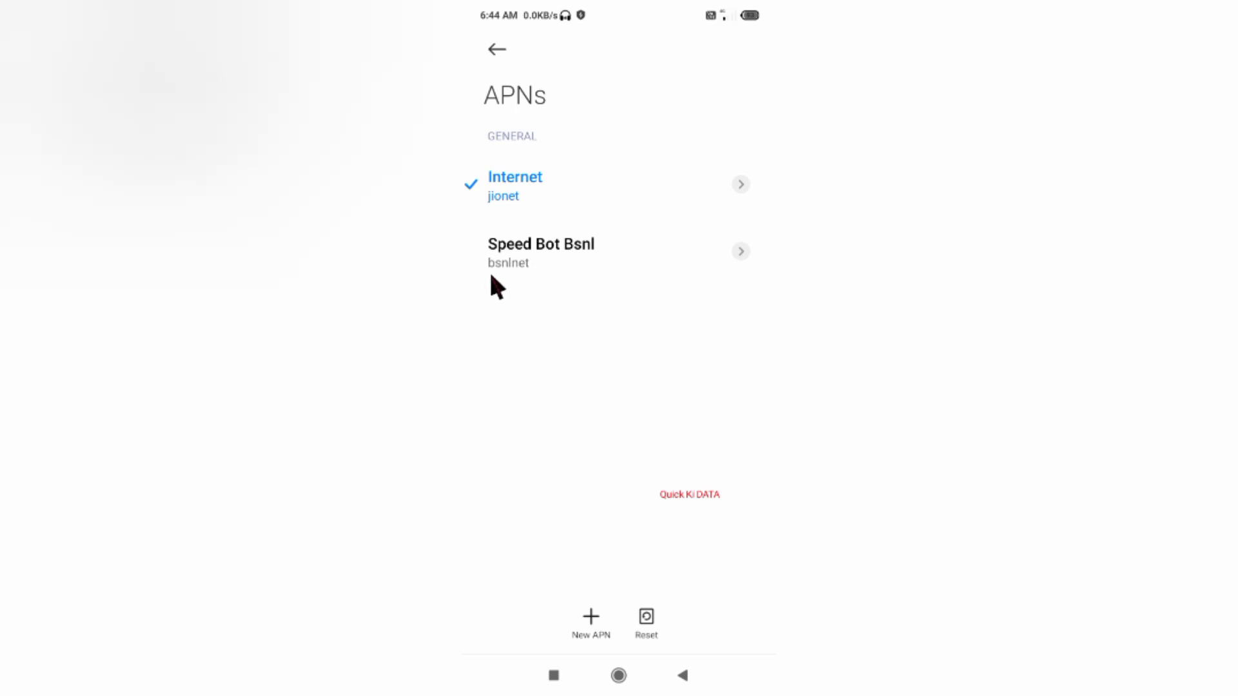
{"action": "left_click", "coordinate": [515, 268]}
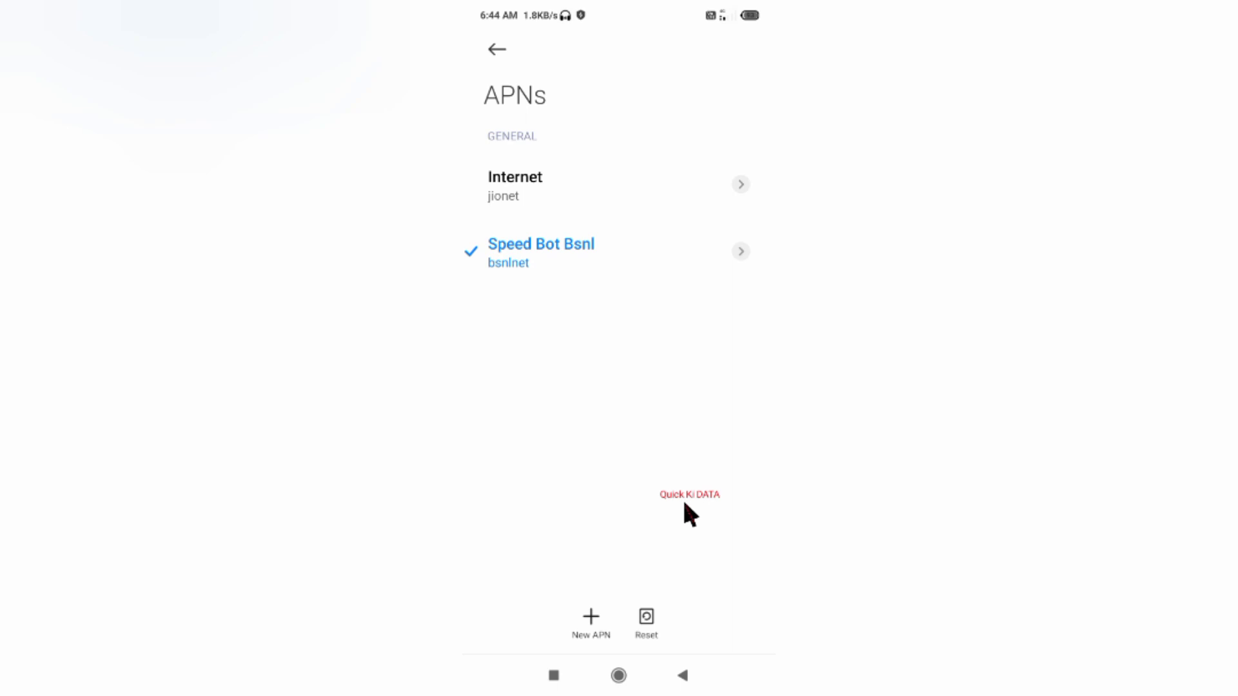
{"action": "key", "text": "Home"}
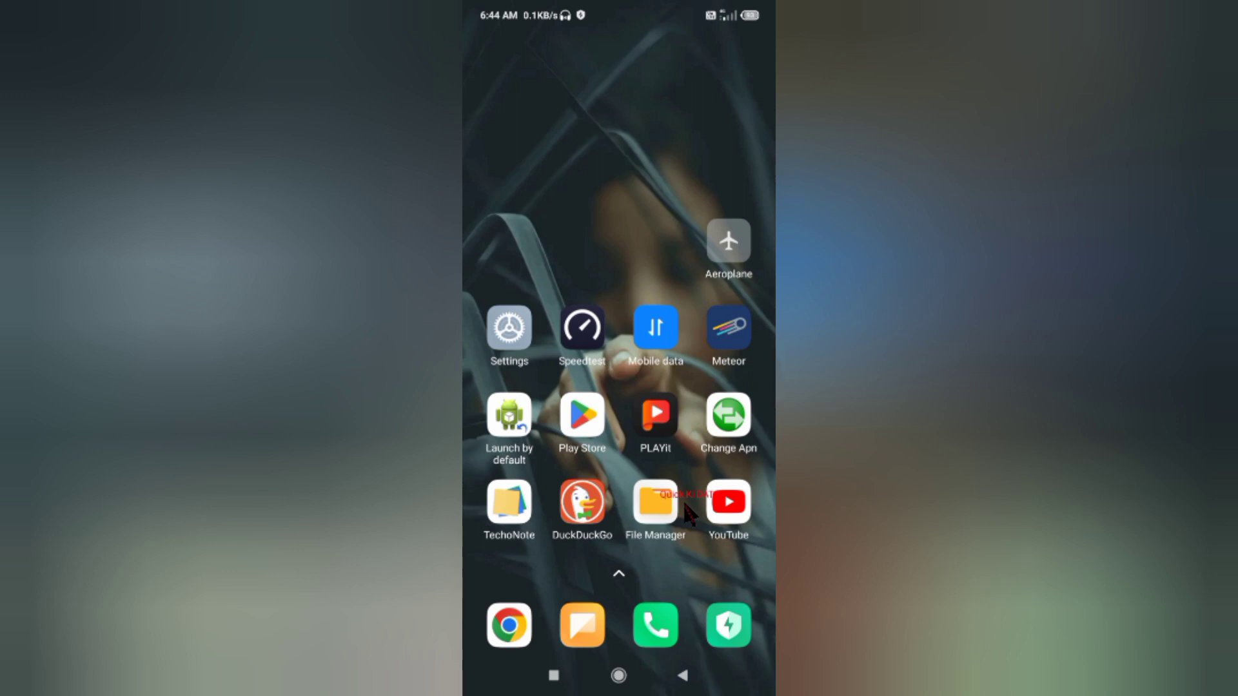
Step: Switch aeroplane mode on and off again, then launch Speedtest
{"action": "left_click", "coordinate": [717, 236]}
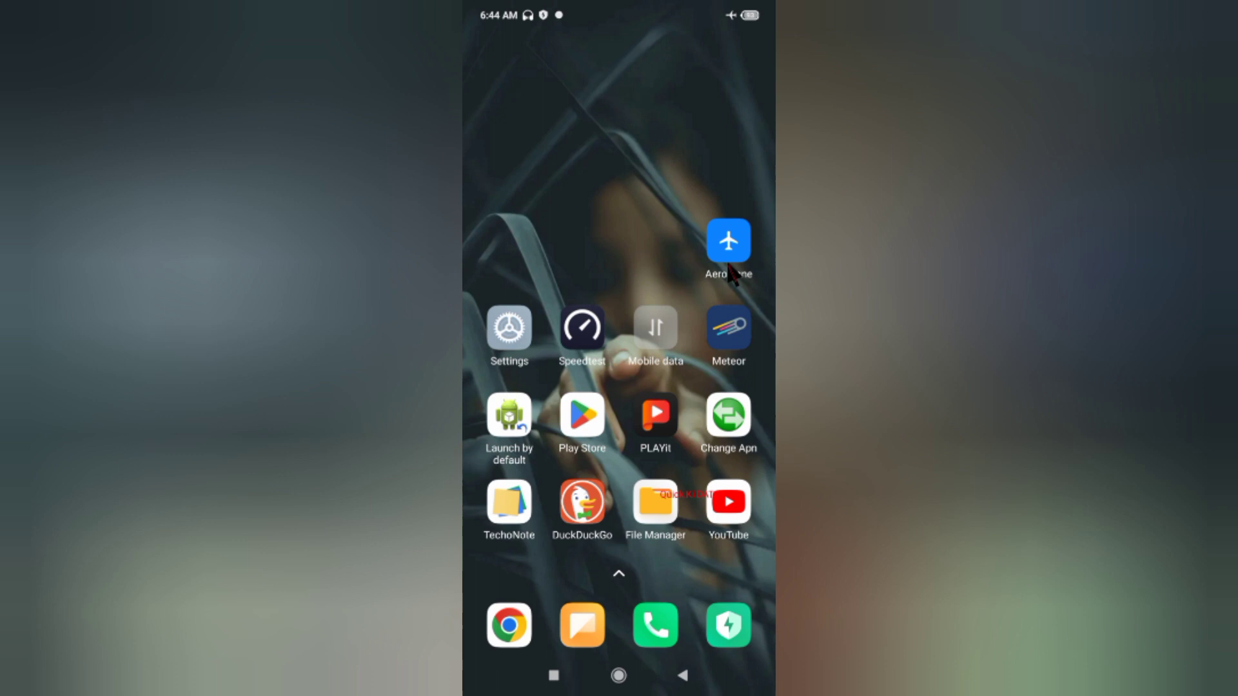
{"action": "left_click", "coordinate": [730, 251]}
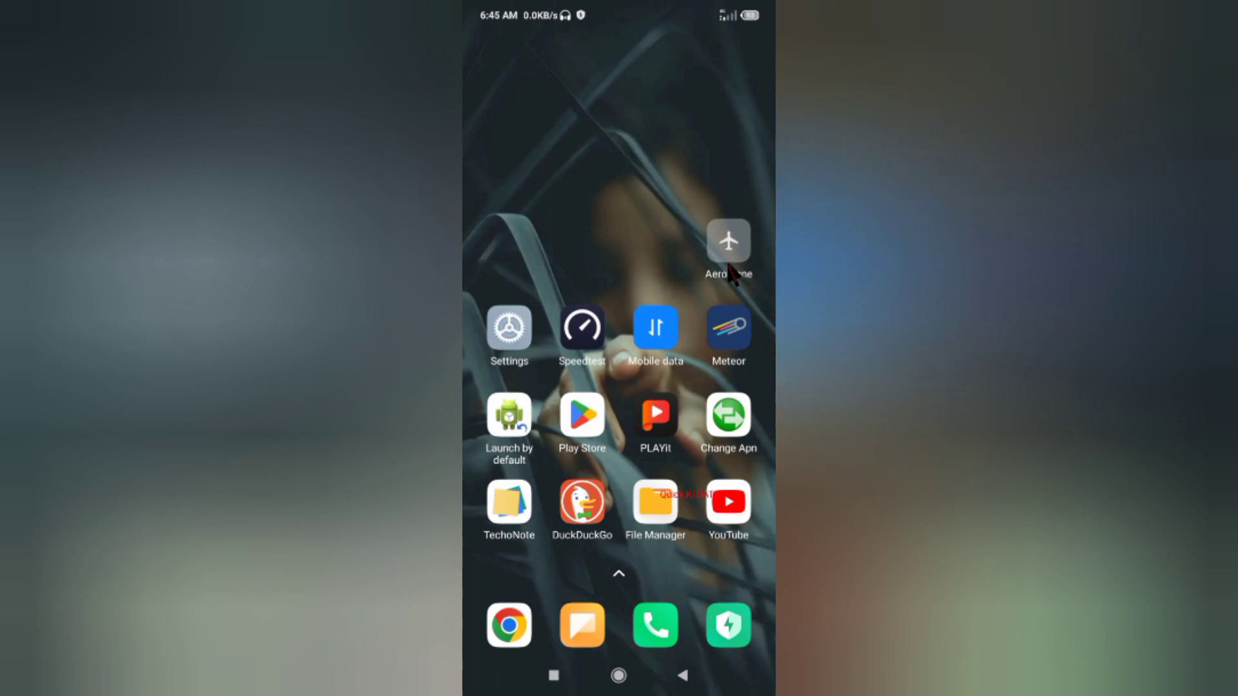
{"action": "left_click", "coordinate": [585, 338]}
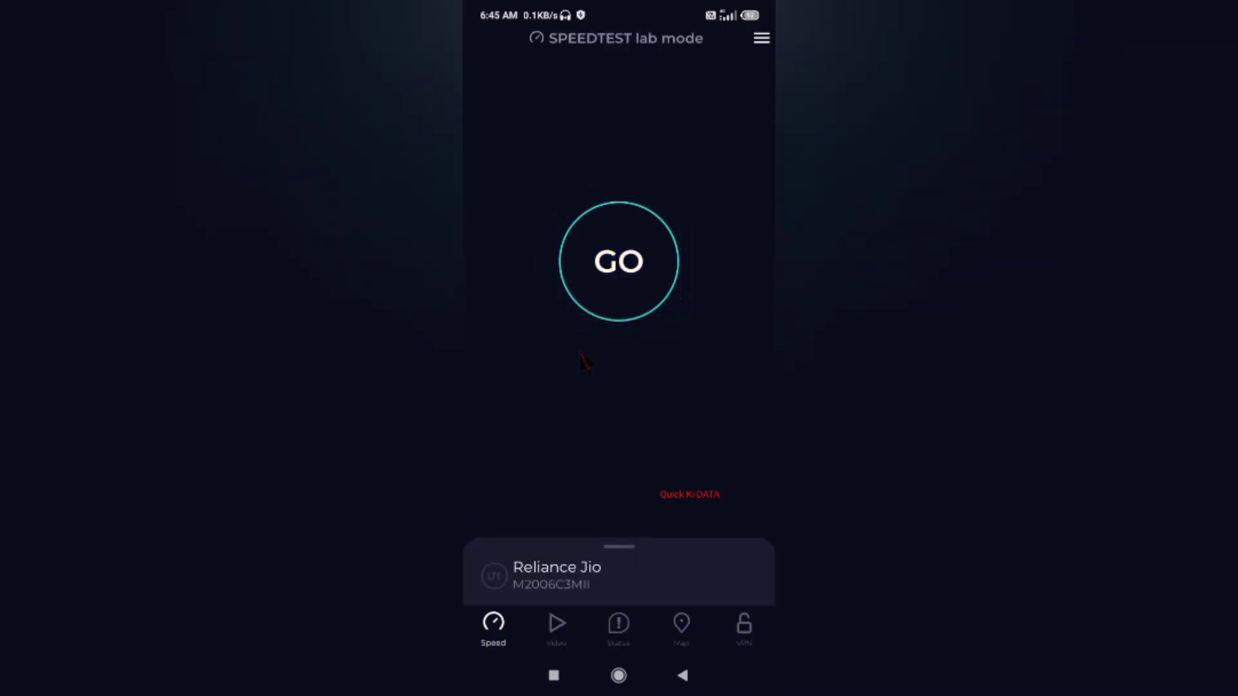
Step: Start a Speedtest run over the Reliance Jio LTE connection
{"action": "left_click", "coordinate": [634, 295]}
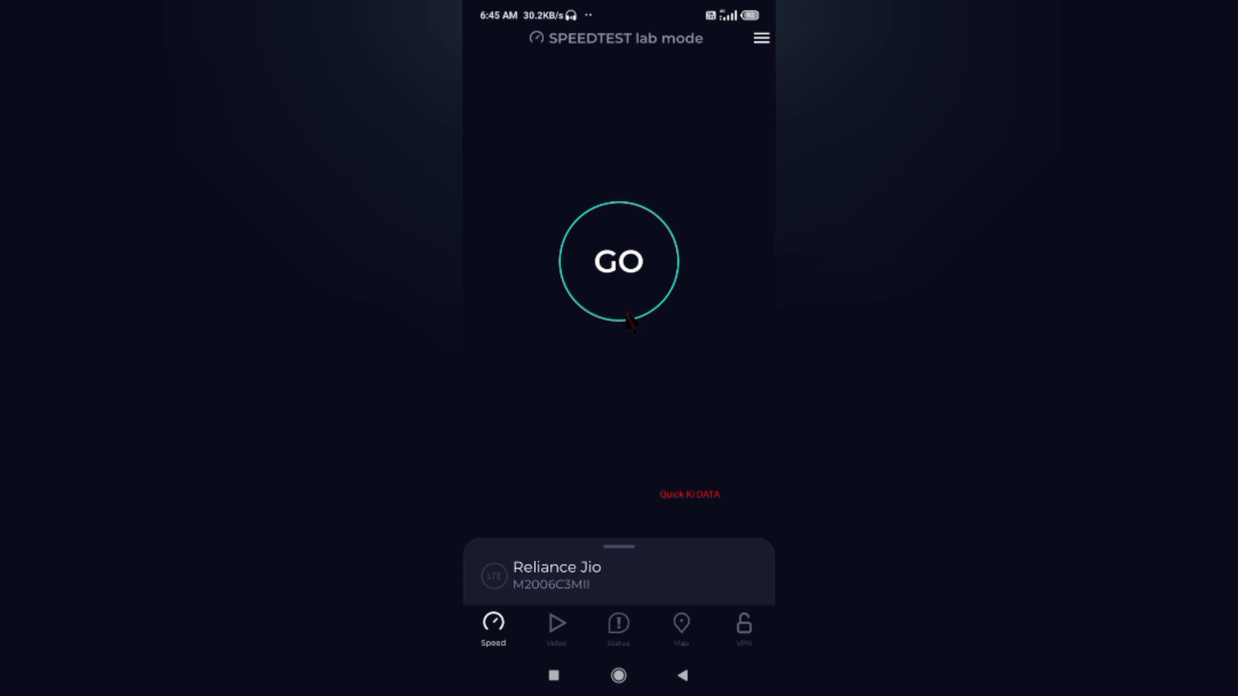